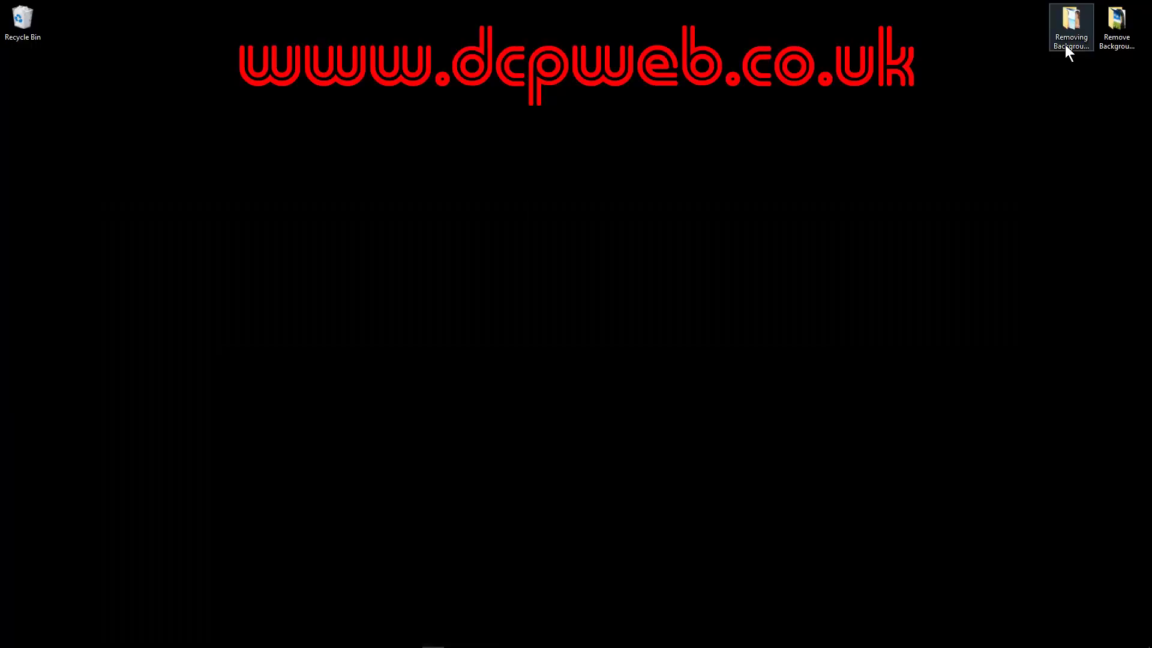
Open the Removing Background folder on the desktop and view main.jpg and main-edited.jpg as before and after examples.
double_click(1063, 30)
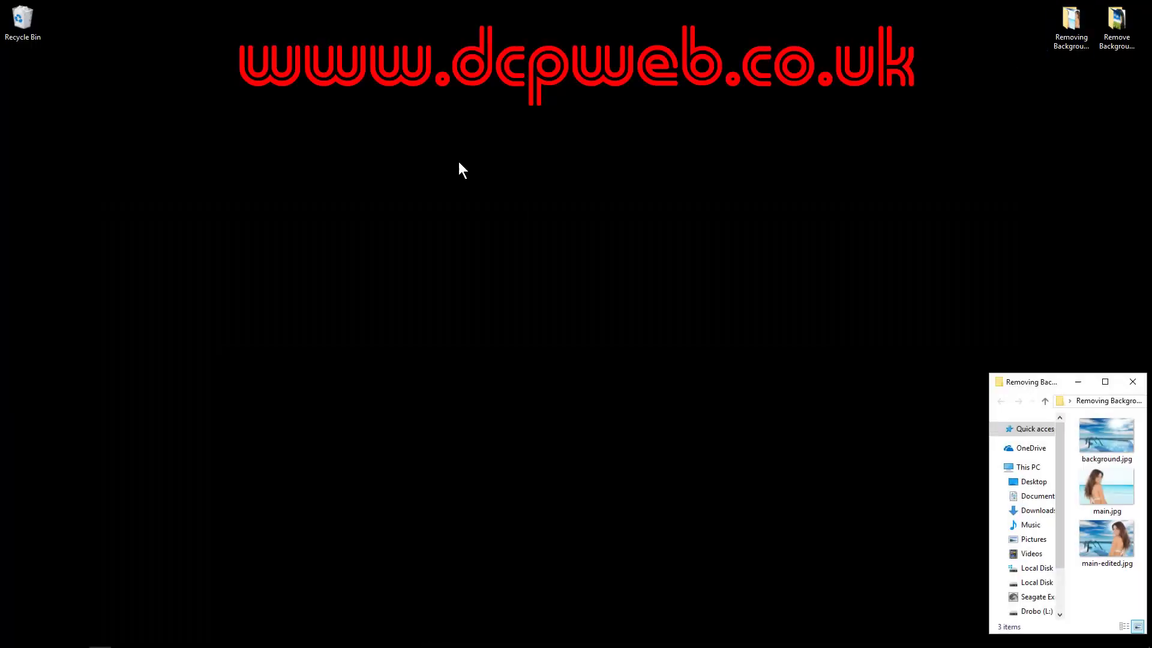
left_click(1110, 380)
left_click(209, 77)
double_click(210, 78)
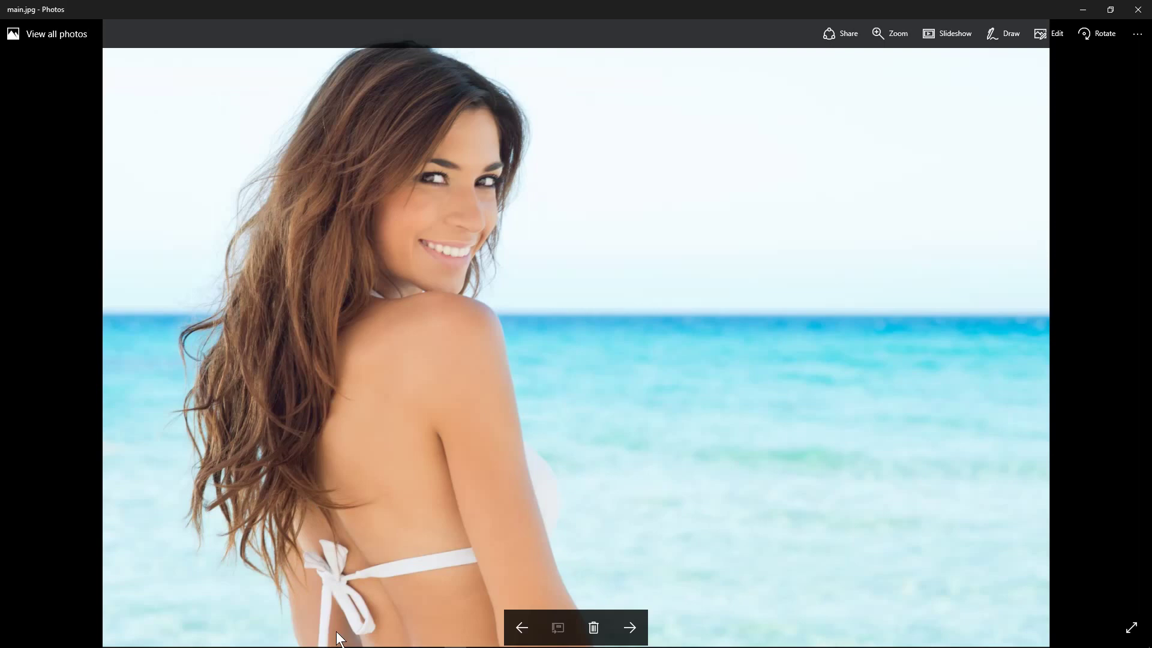
left_click(1138, 10)
double_click(283, 78)
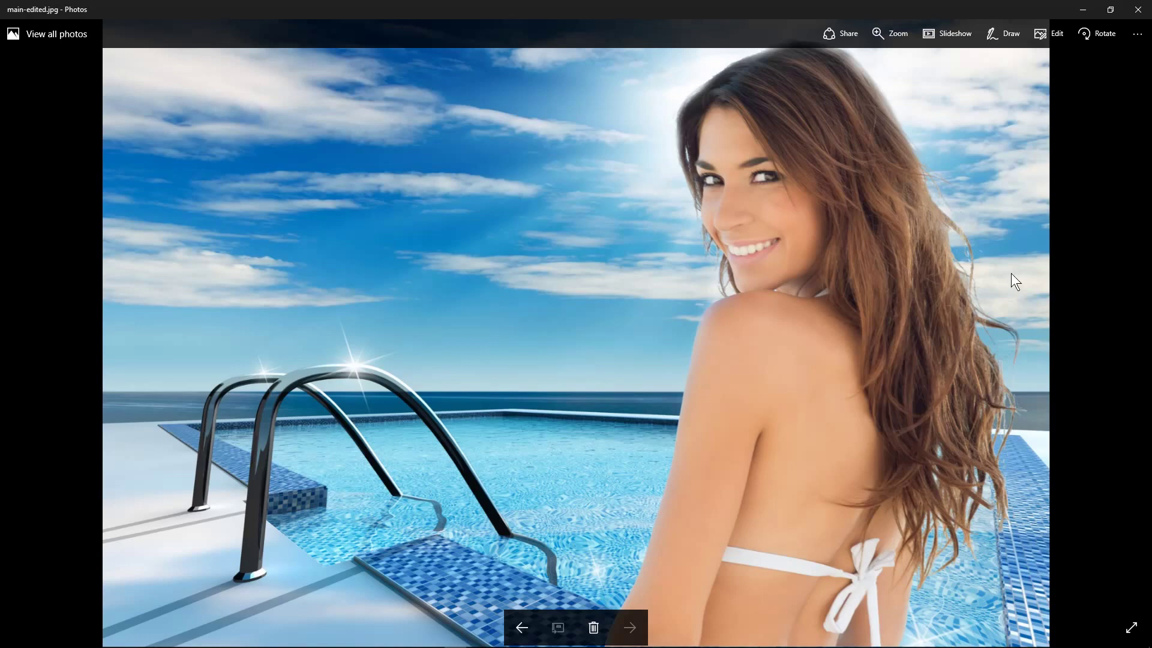
left_click(1138, 10)
left_click(1137, 8)
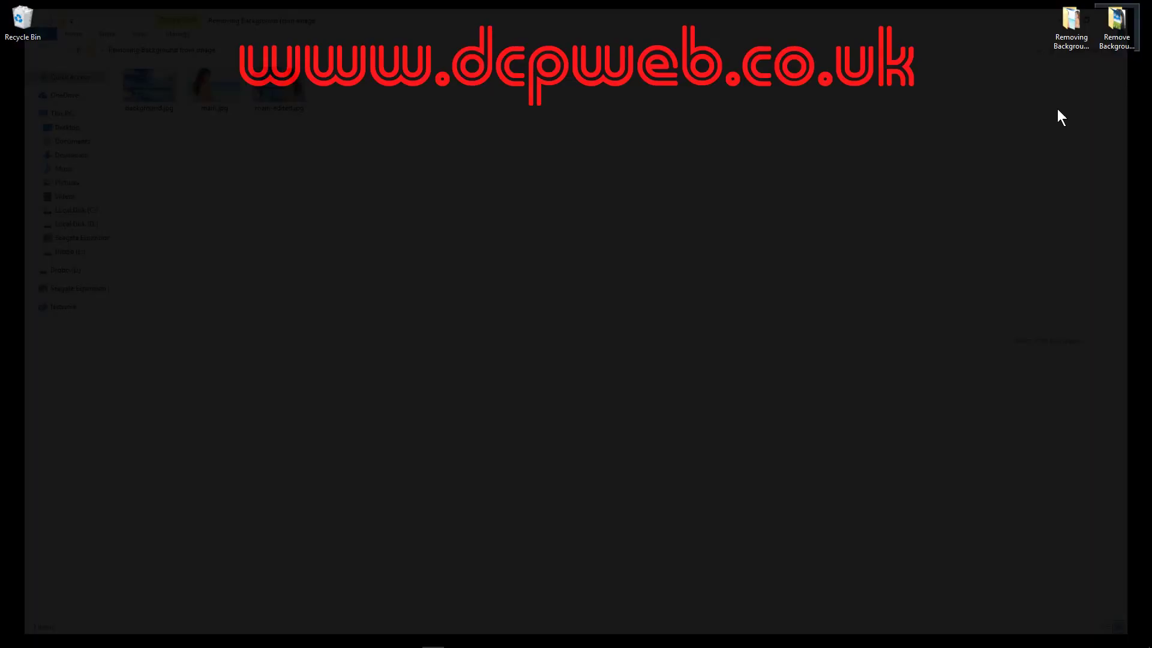
Open the Remove Background From Image Using GIMP V2 folder and view Sample Image.jpg and Background.jpg.
double_click(1121, 28)
left_click(193, 86)
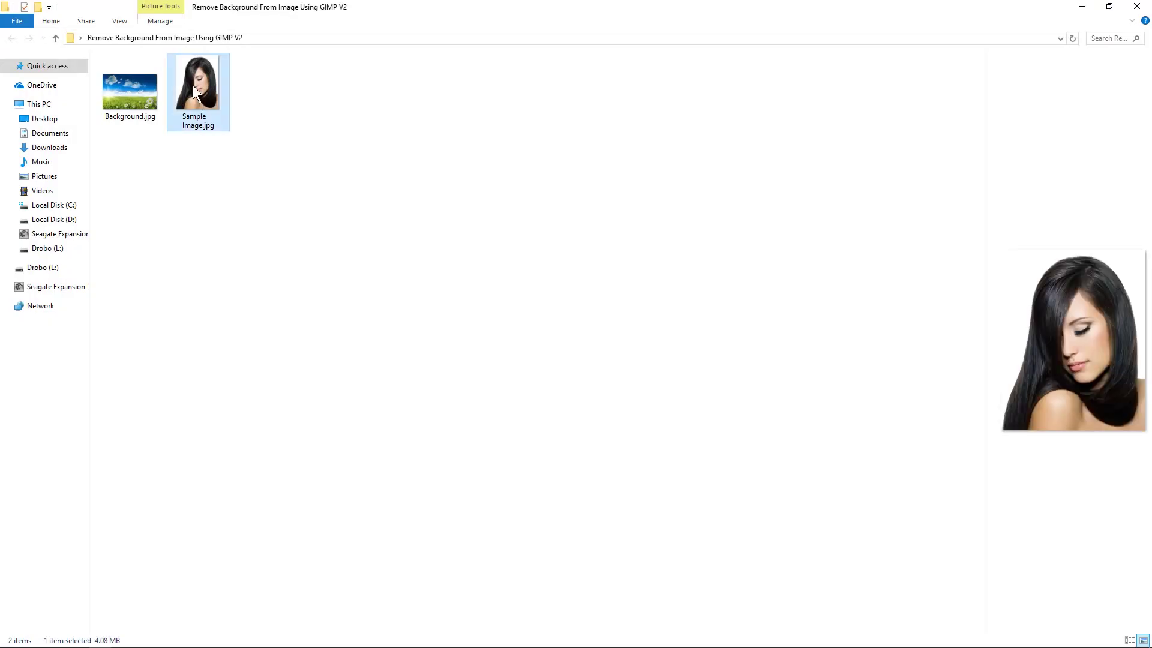
double_click(192, 85)
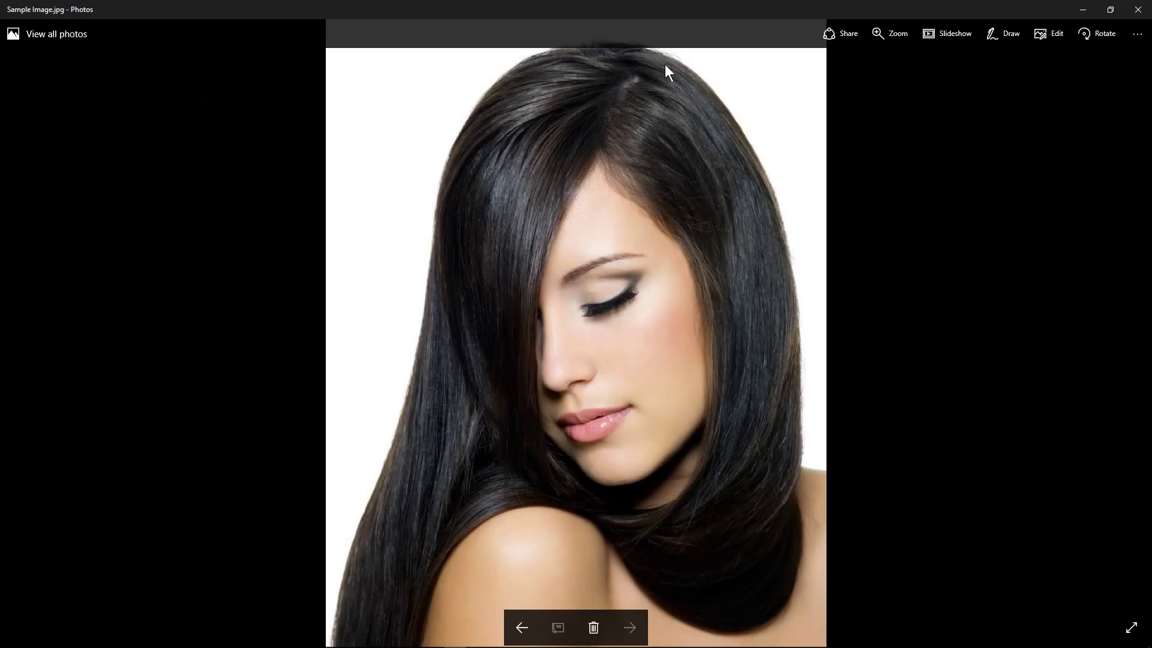
left_click(1137, 9)
left_click(108, 99)
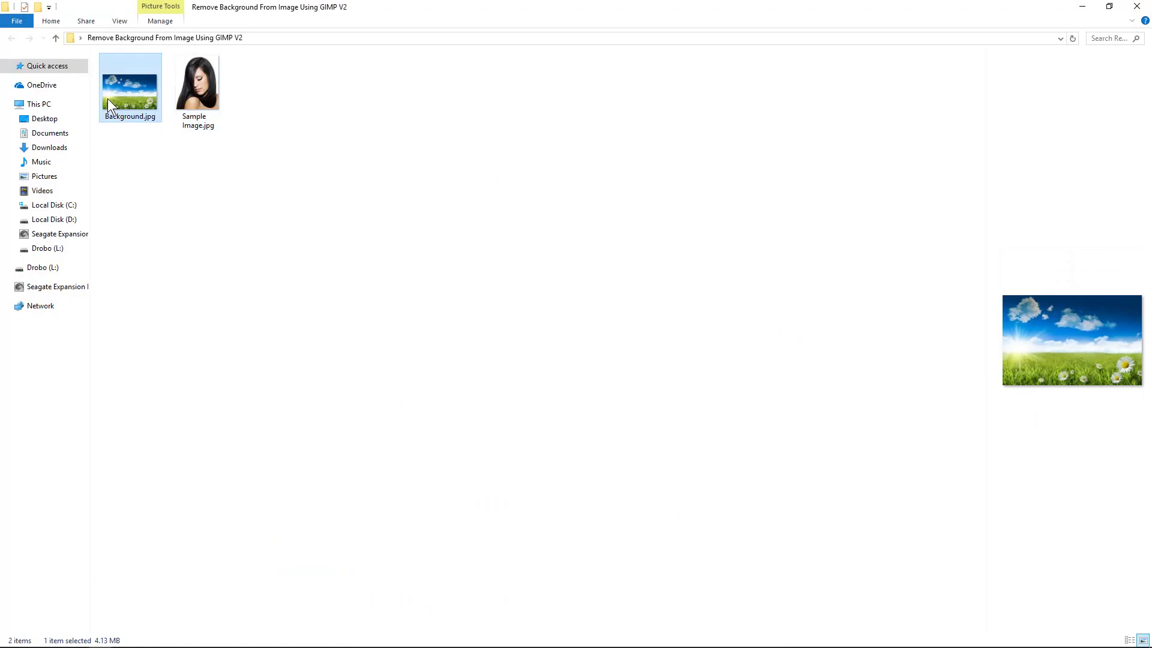
double_click(109, 101)
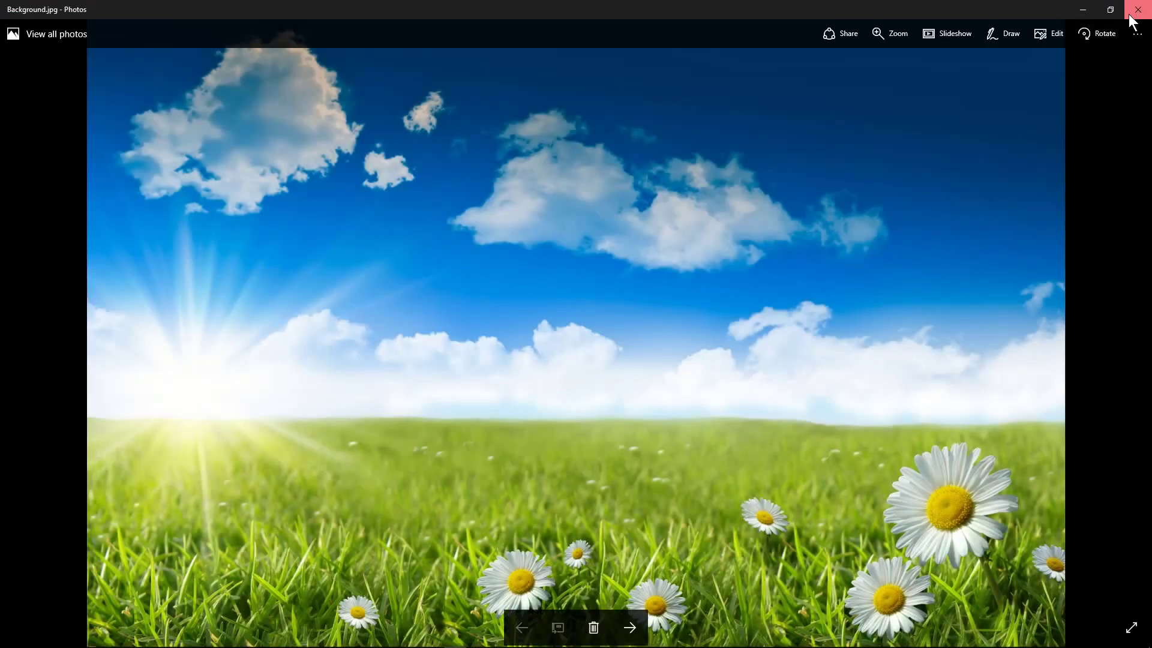
left_click(1130, 13)
Shrink the image folder window back to its small size and launch GIMP.
left_click(850, 270)
left_click(1109, 9)
left_click(11, 643)
left_click(231, 362)
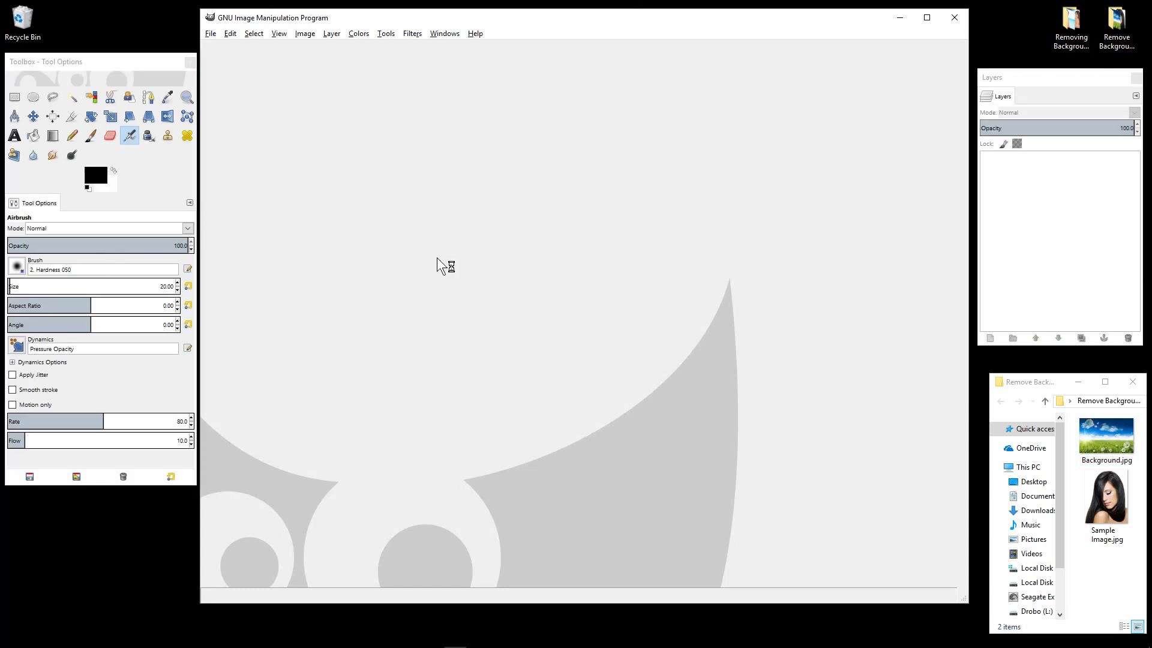
left_click(441, 34)
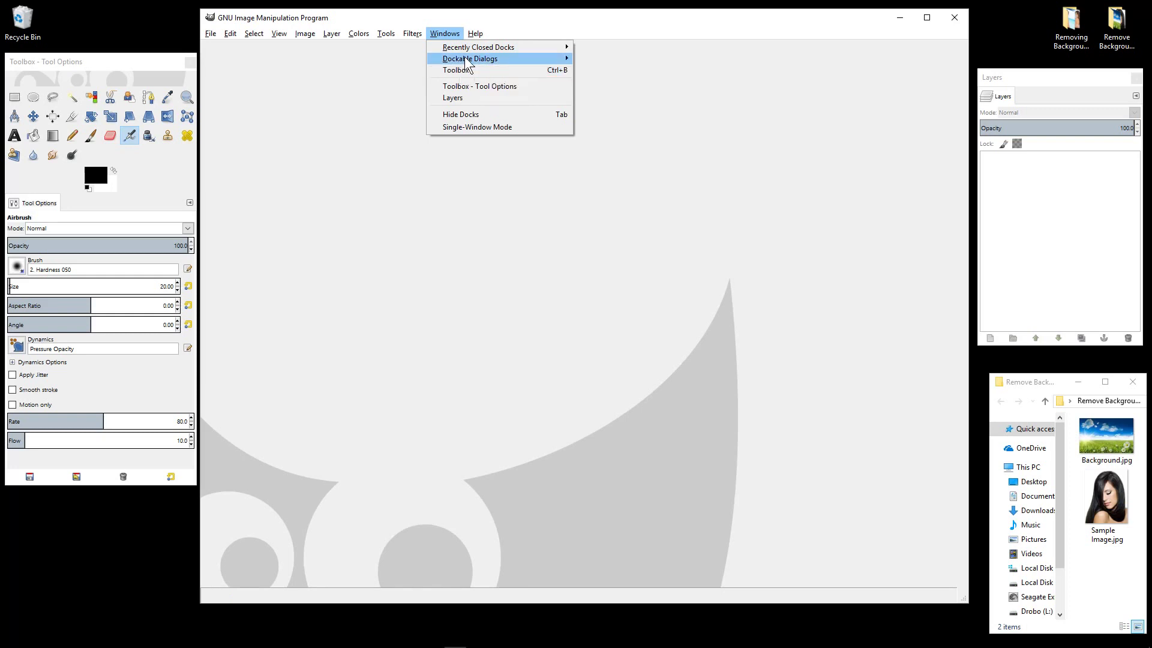
mouse_move(468, 62)
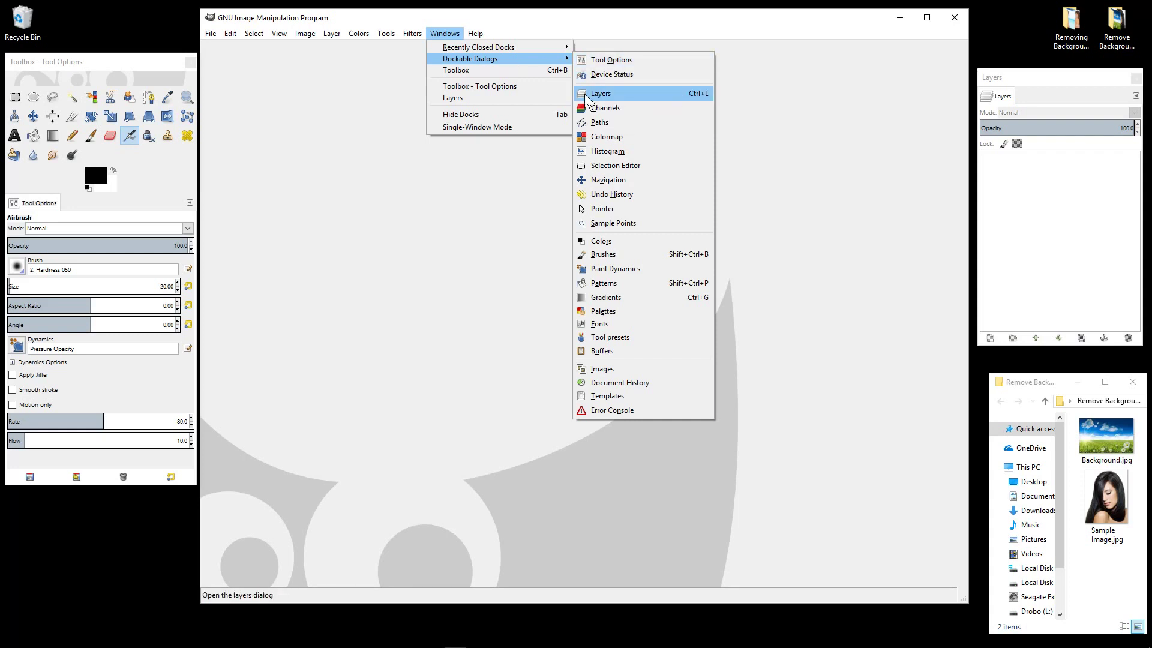
left_click(68, 64)
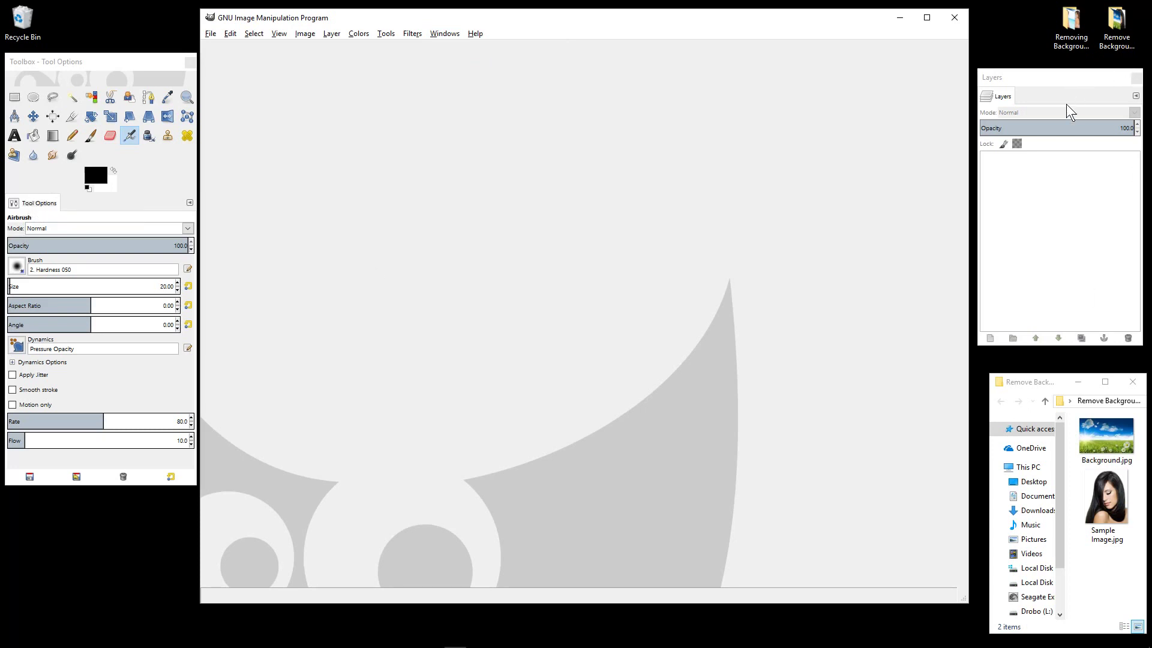
Load Background.jpg from the folder as the base image and add Sample Image.jpg as a layer above it.
left_click(1095, 567)
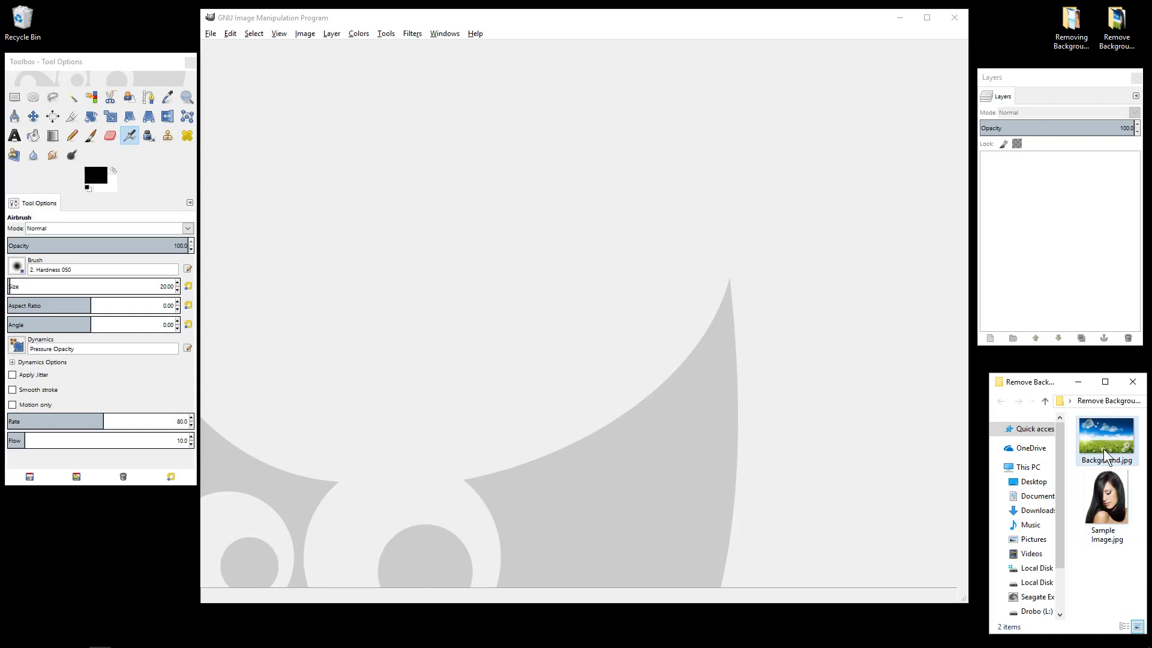
left_click_drag(1100, 440, 523, 253)
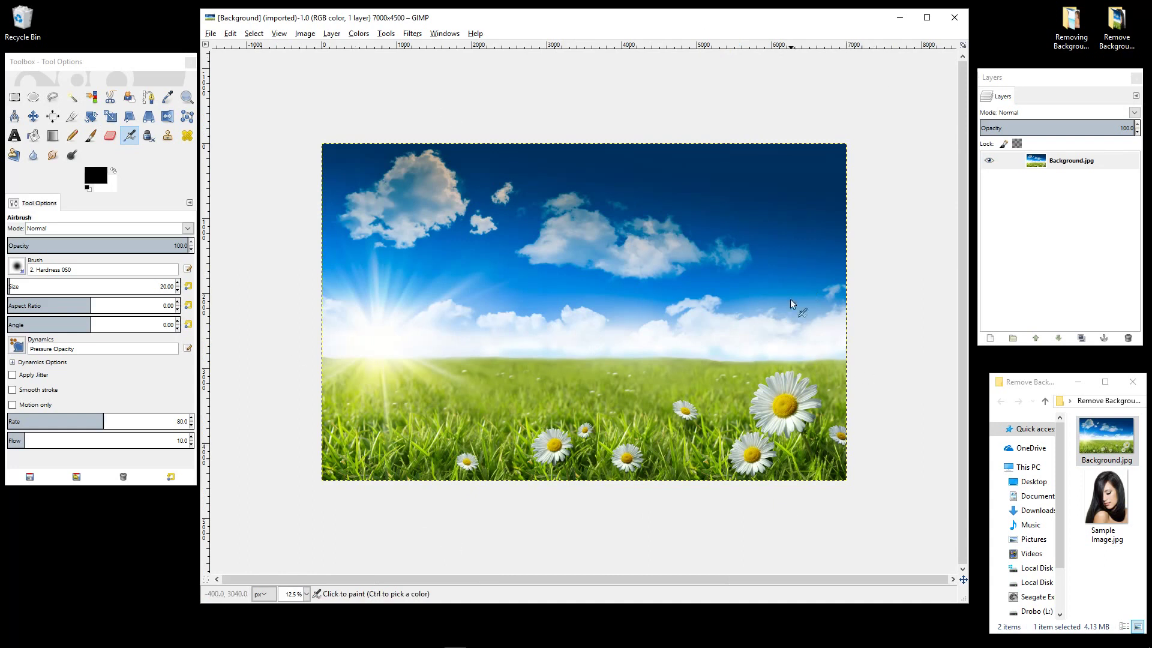
left_click_drag(1098, 513, 550, 255)
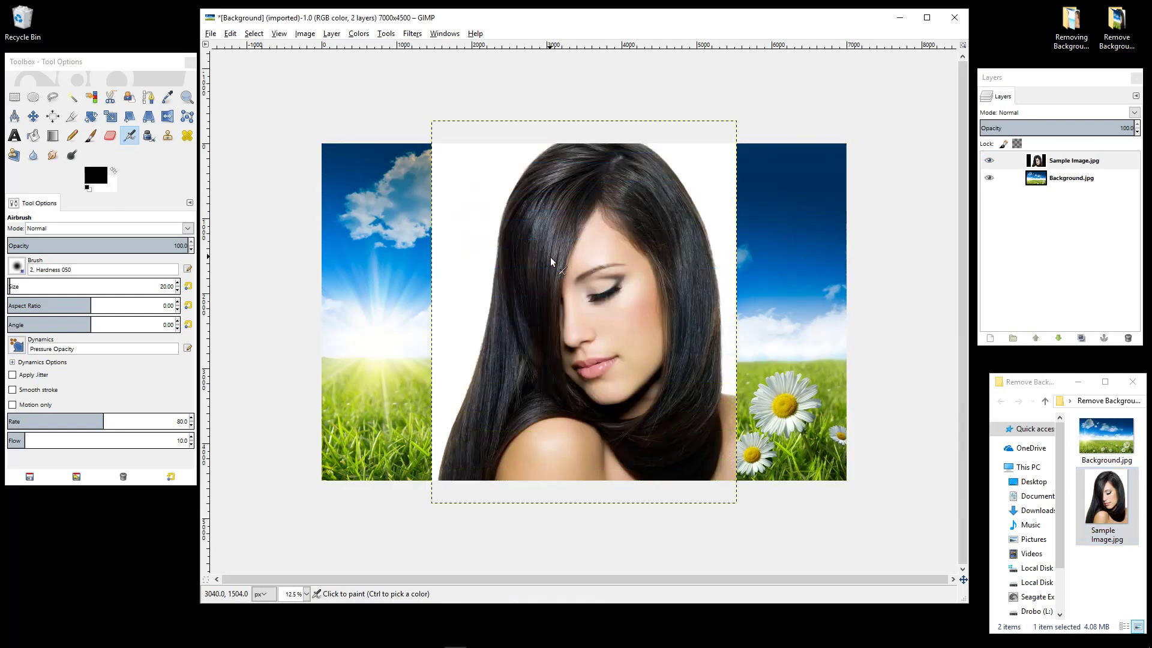
Add an alpha channel to the Sample Image.jpg layer and scale it down to about 3441 × 4321 px within the background.
right_click(1041, 157)
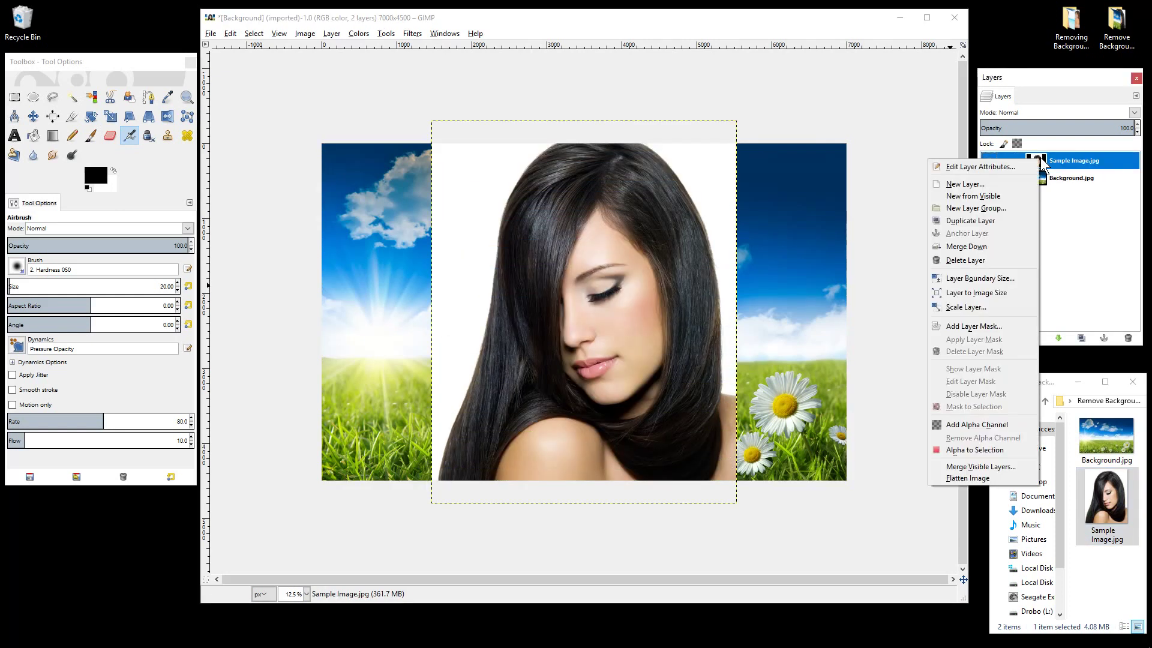
left_click(973, 426)
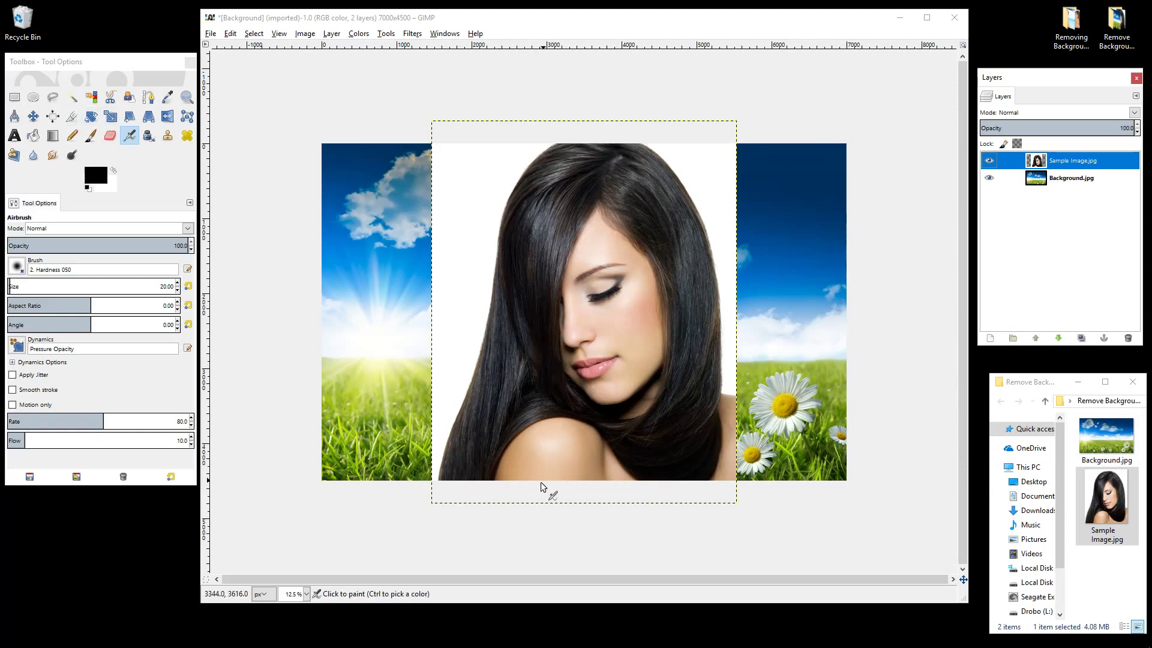
left_click(111, 117)
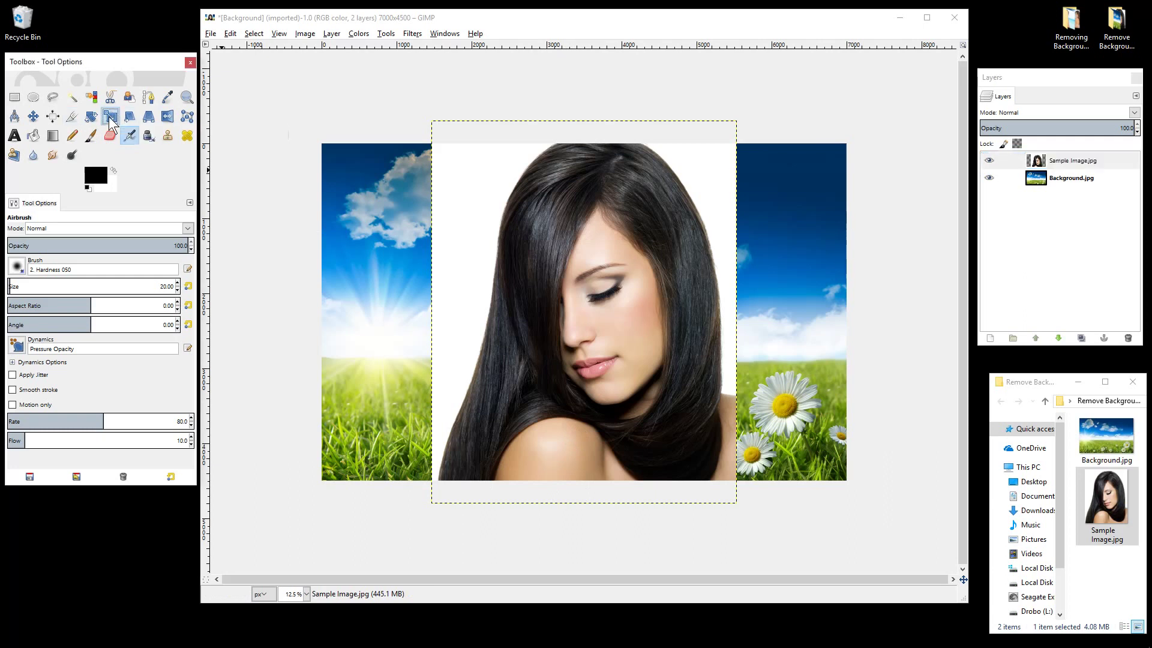
left_click(529, 239)
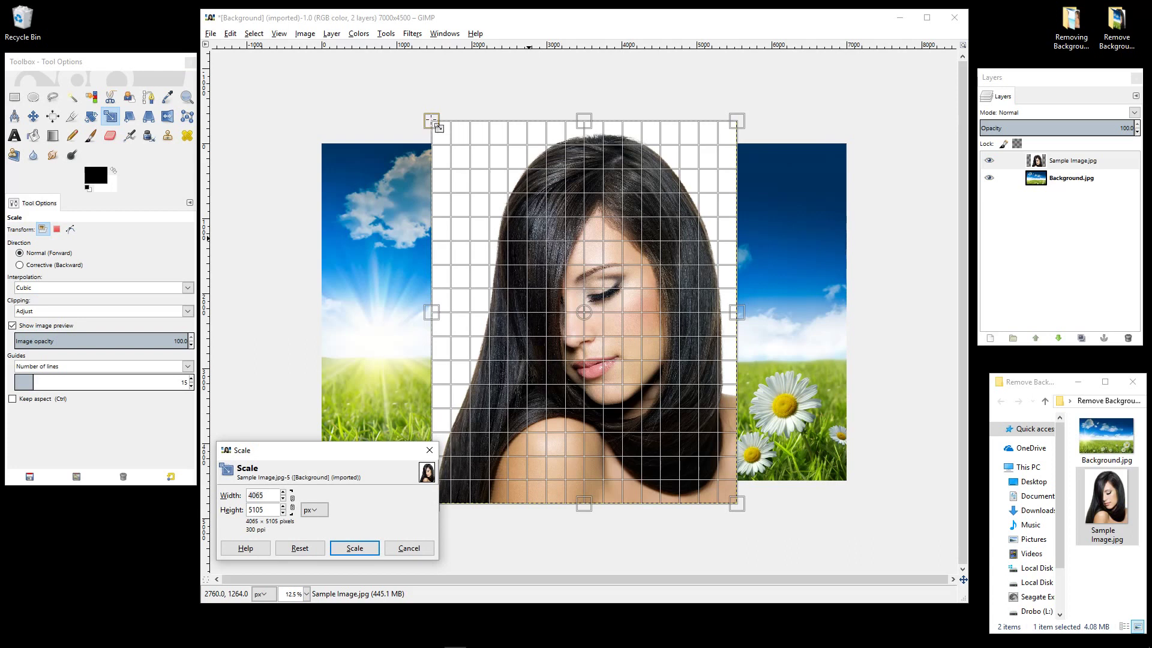
left_click_drag(432, 121, 455, 153)
left_click_drag(737, 504, 695, 476)
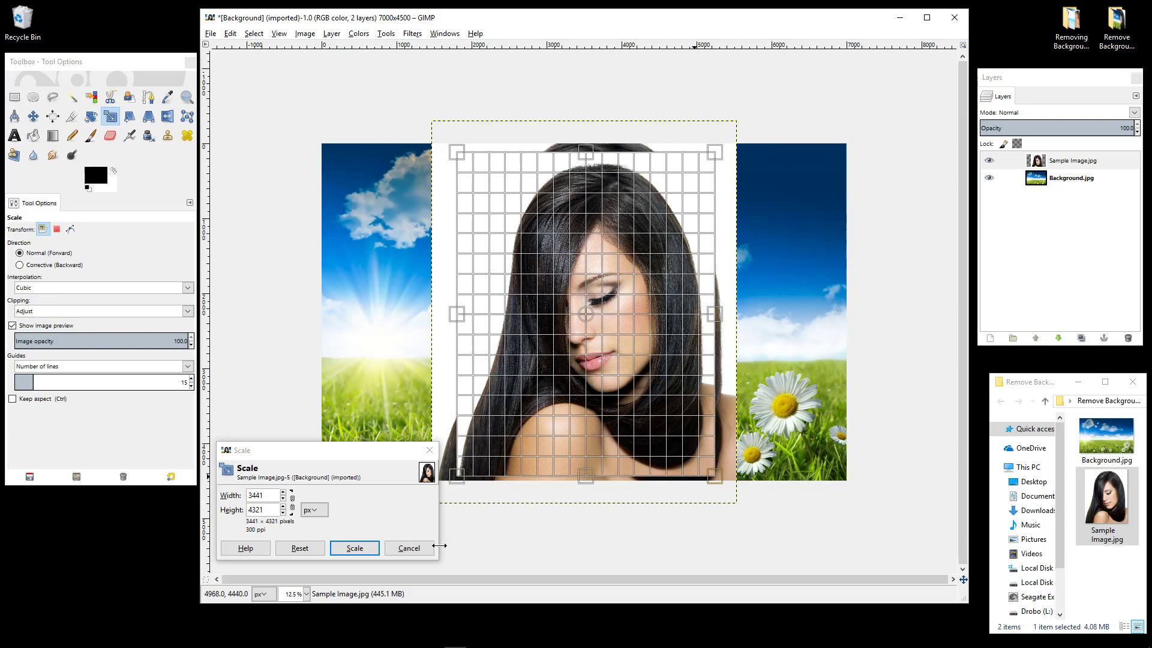
left_click(354, 549)
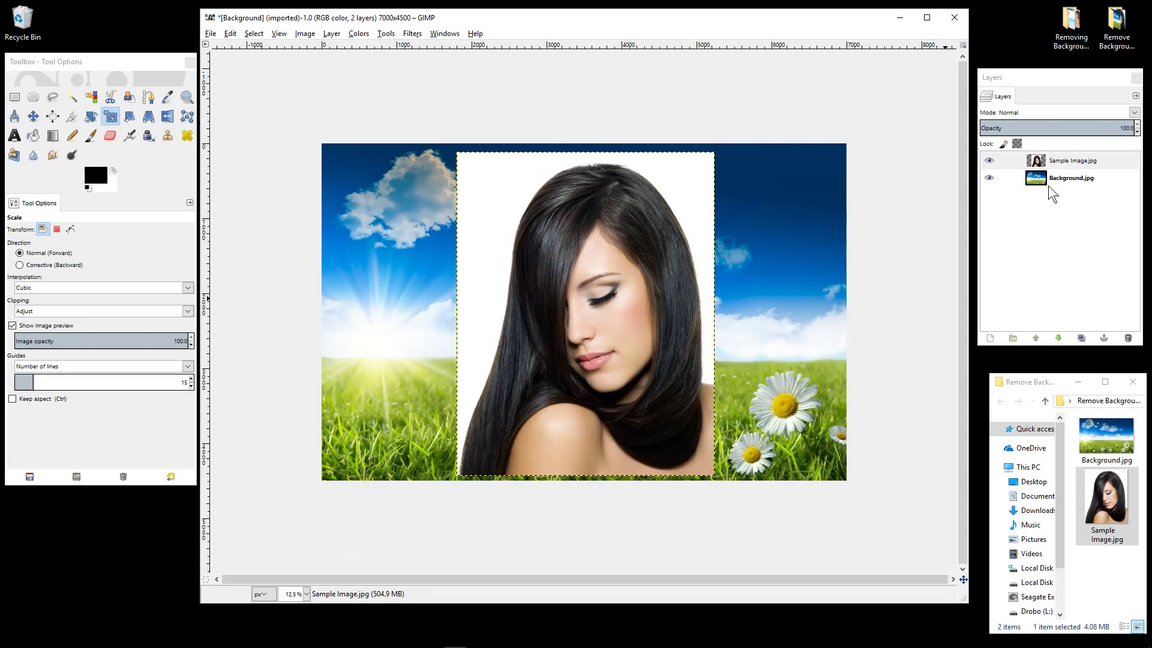
Activate the Move tool and duplicate the Sample Image.jpg layer.
left_click(1055, 161)
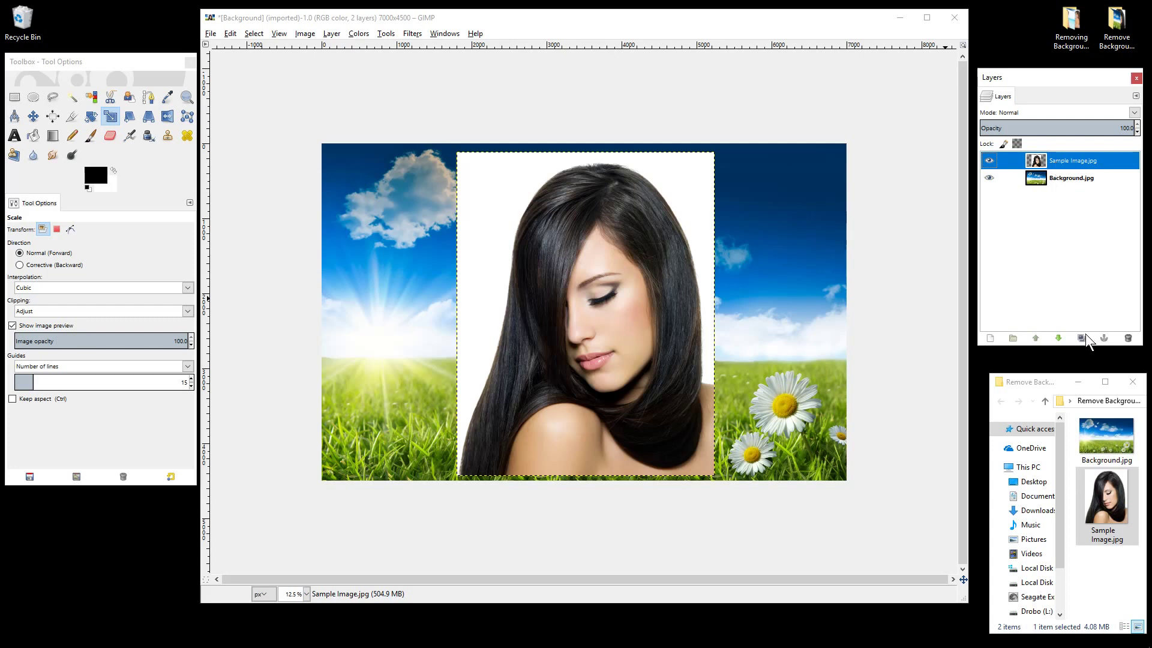
left_click(33, 117)
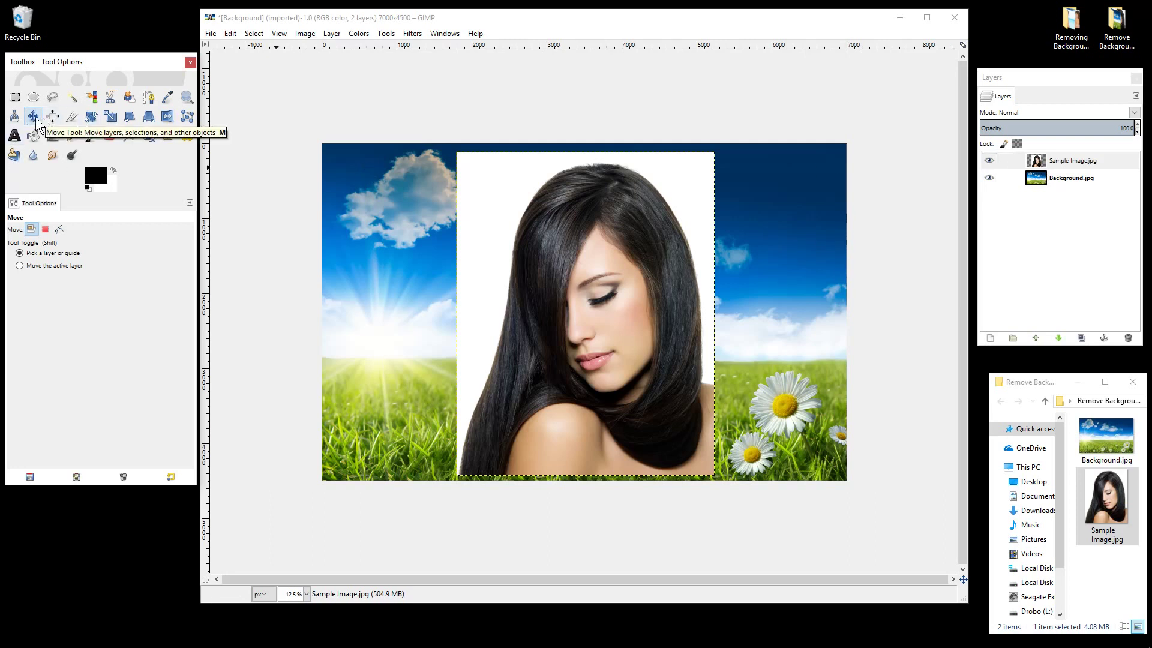
left_click(1054, 160)
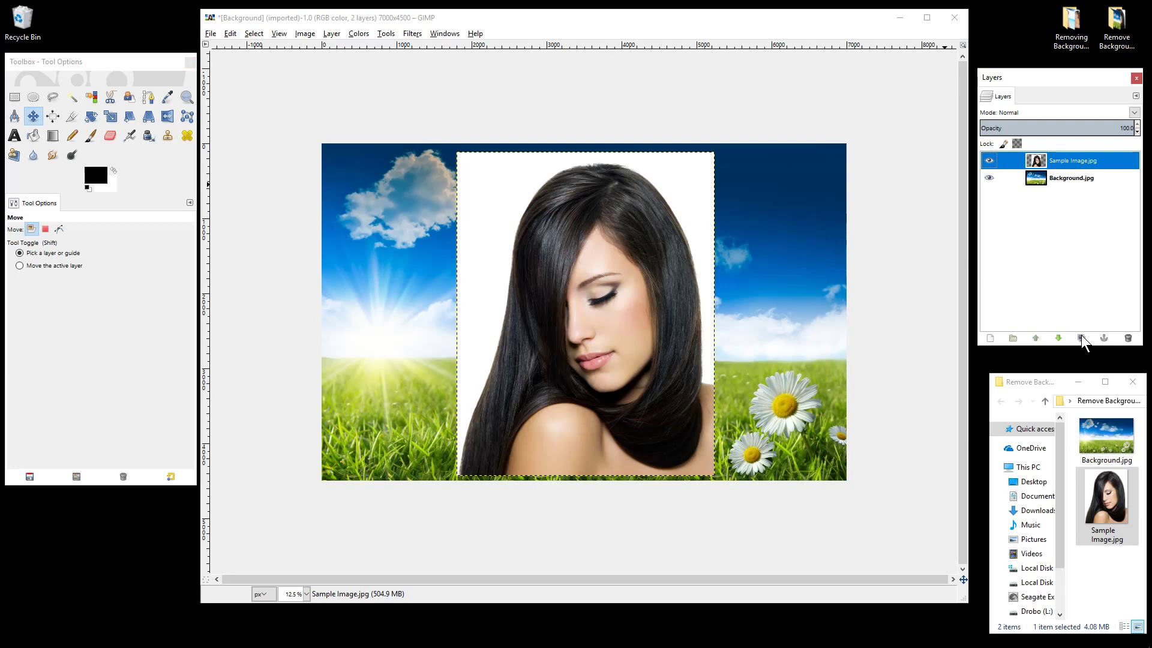
right_click(1056, 159)
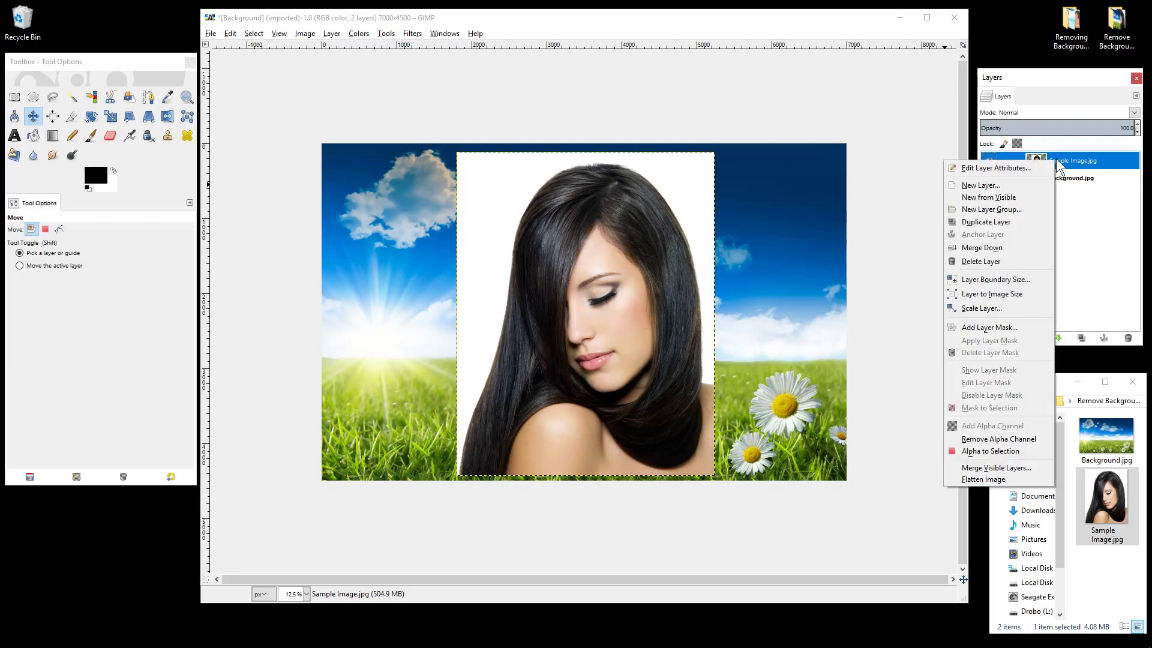
left_click(1009, 218)
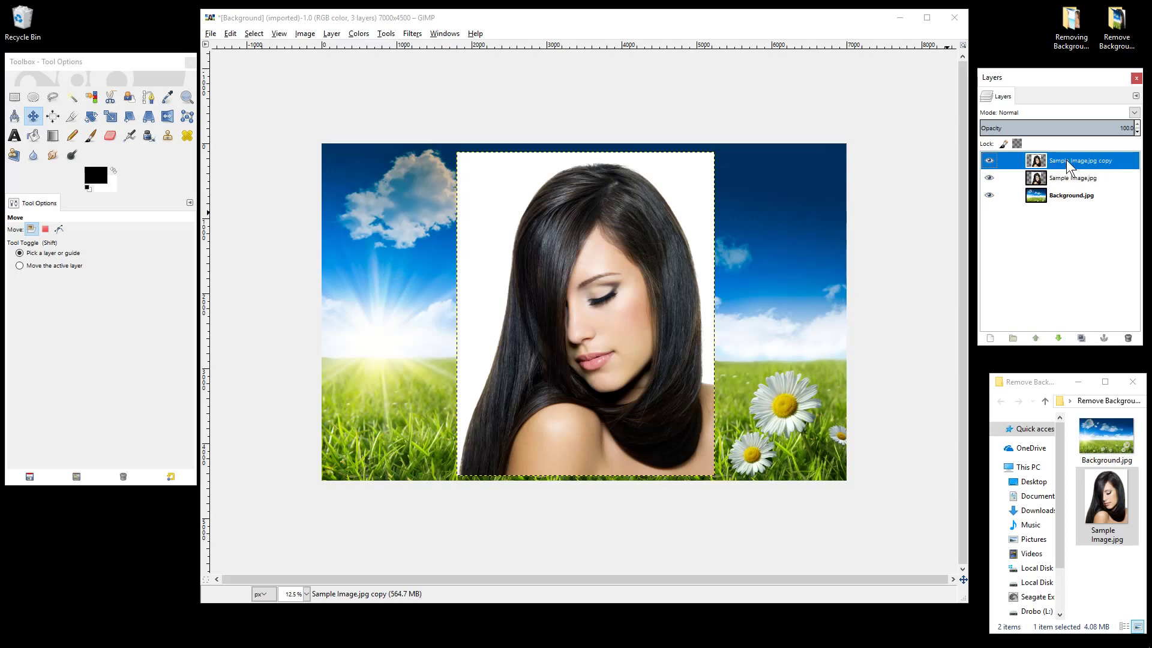
Desaturate the Sample Image.jpg copy layer using the Luminosity shade of gray.
left_click(305, 33)
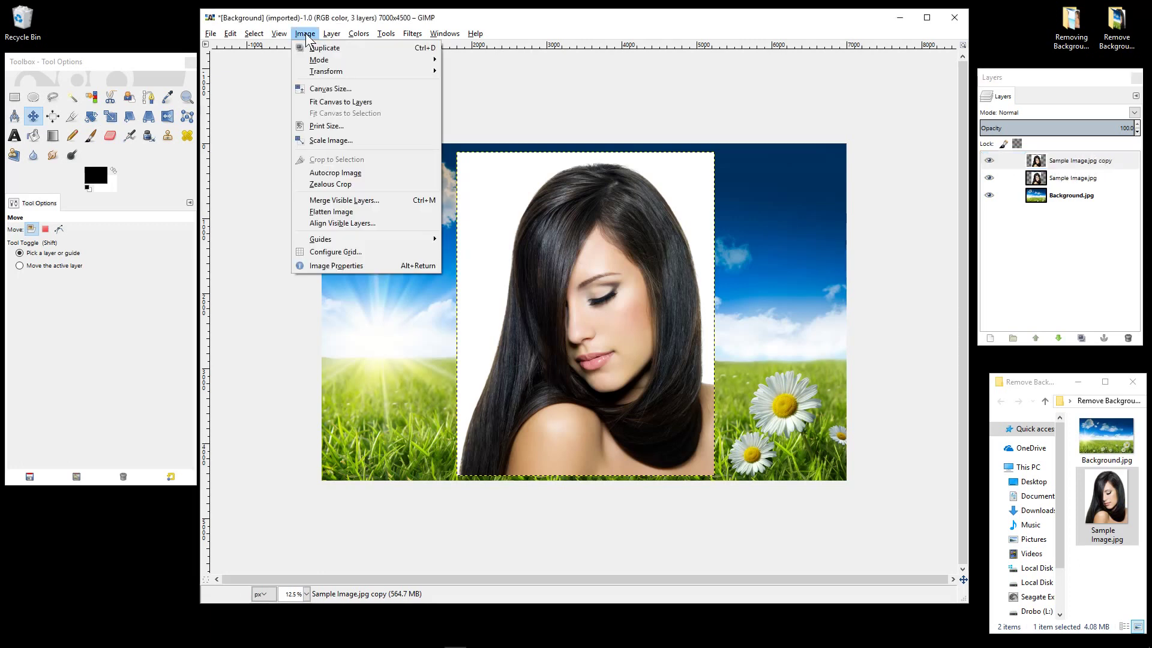
key("Escape")
left_click(365, 33)
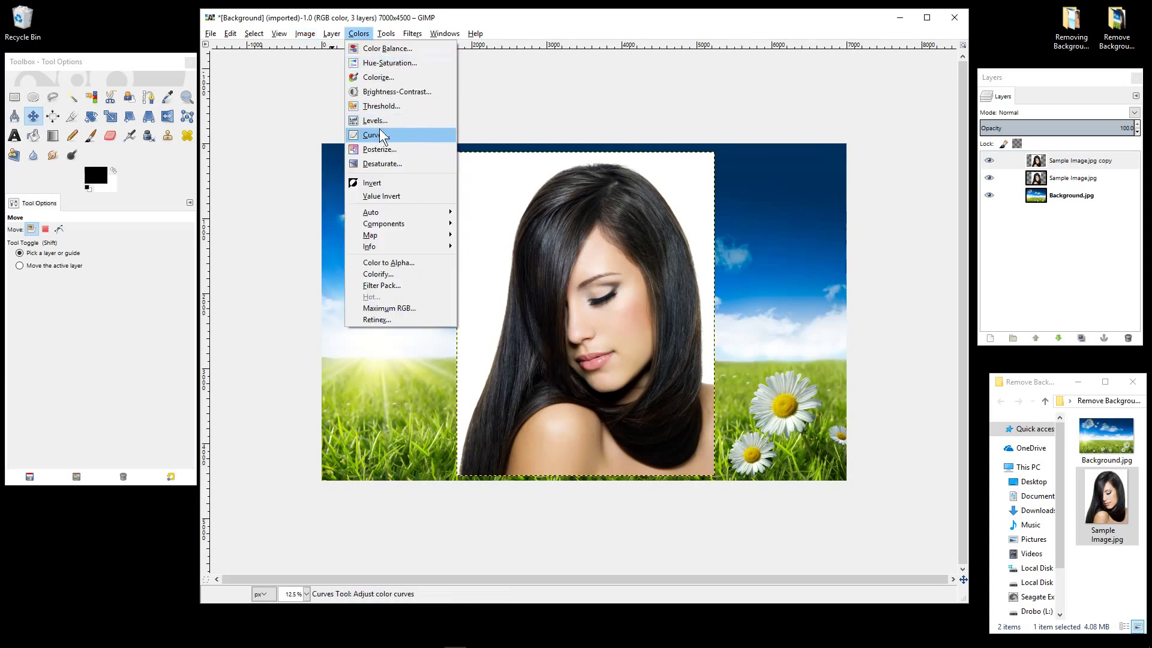
left_click(387, 164)
left_click(334, 191)
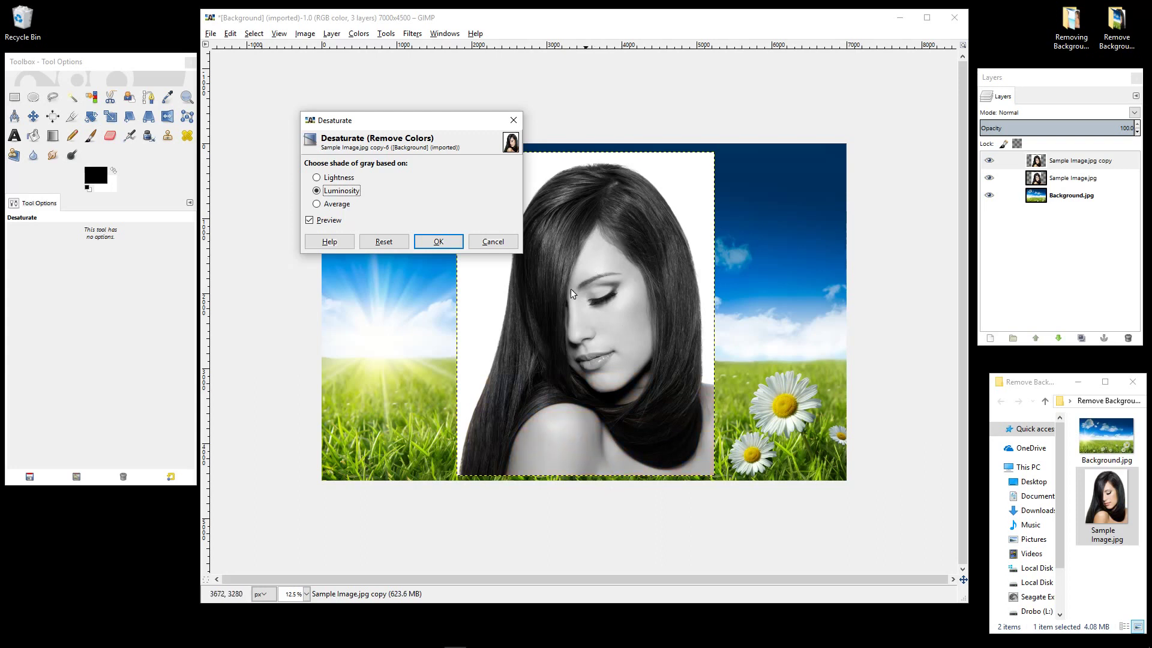
left_click(438, 242)
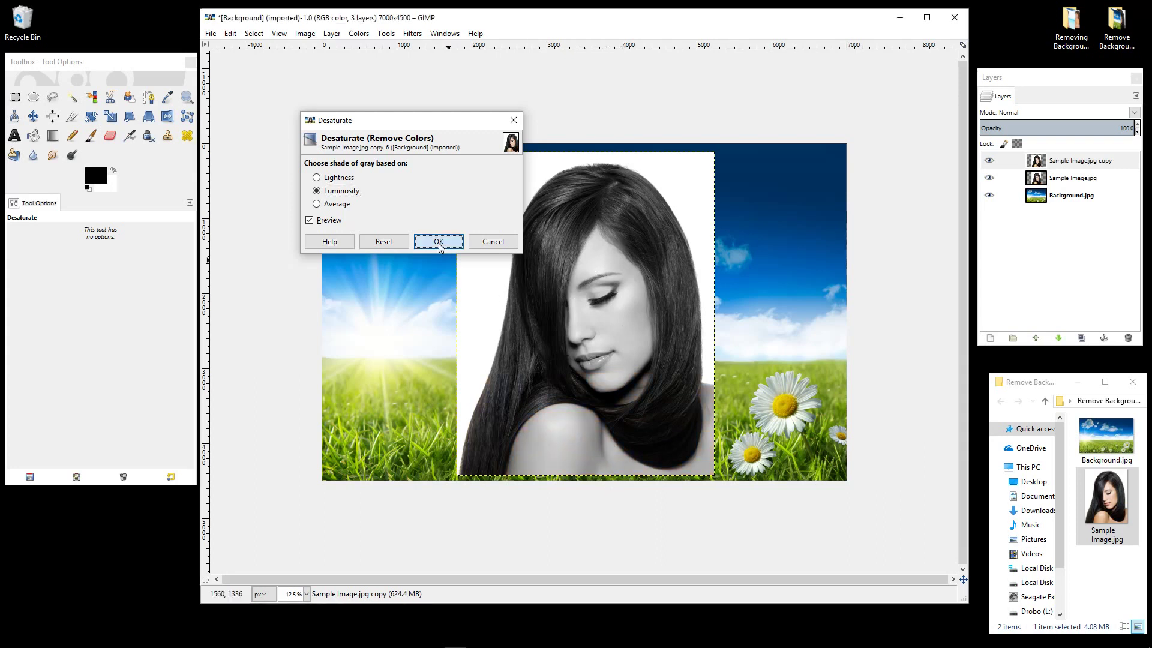
Darken the Sample Image.jpg copy layer with Curves by moving the black point of the Value curve to about x 129, y 0.
left_click(359, 35)
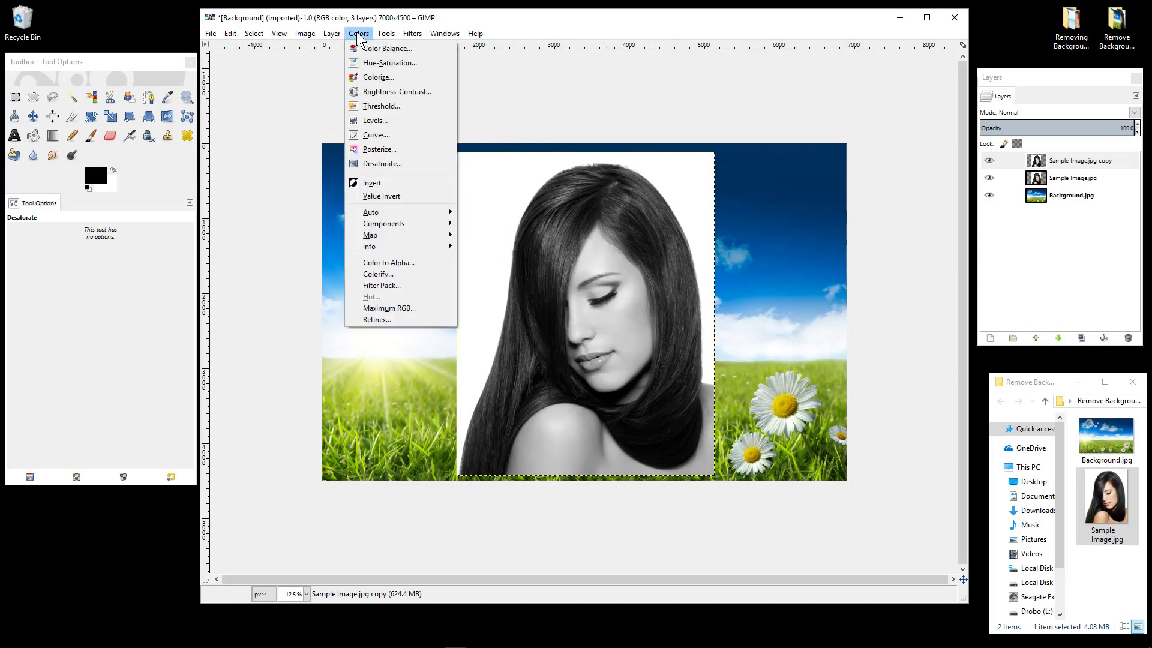
left_click(377, 135)
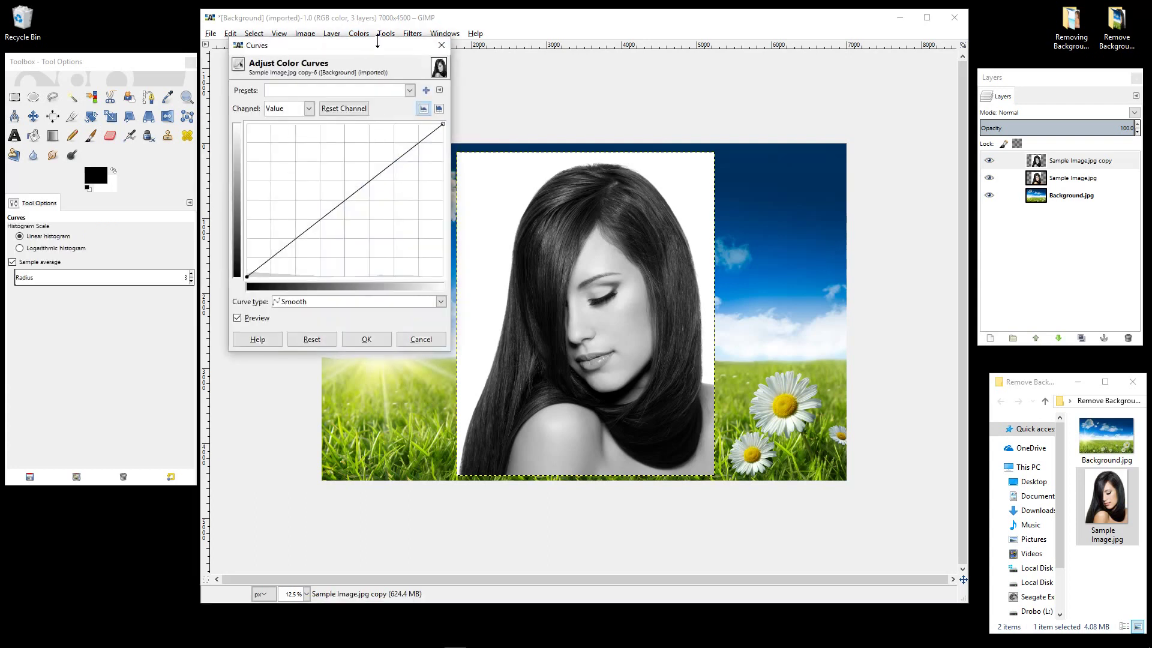
left_click_drag(378, 49, 289, 49)
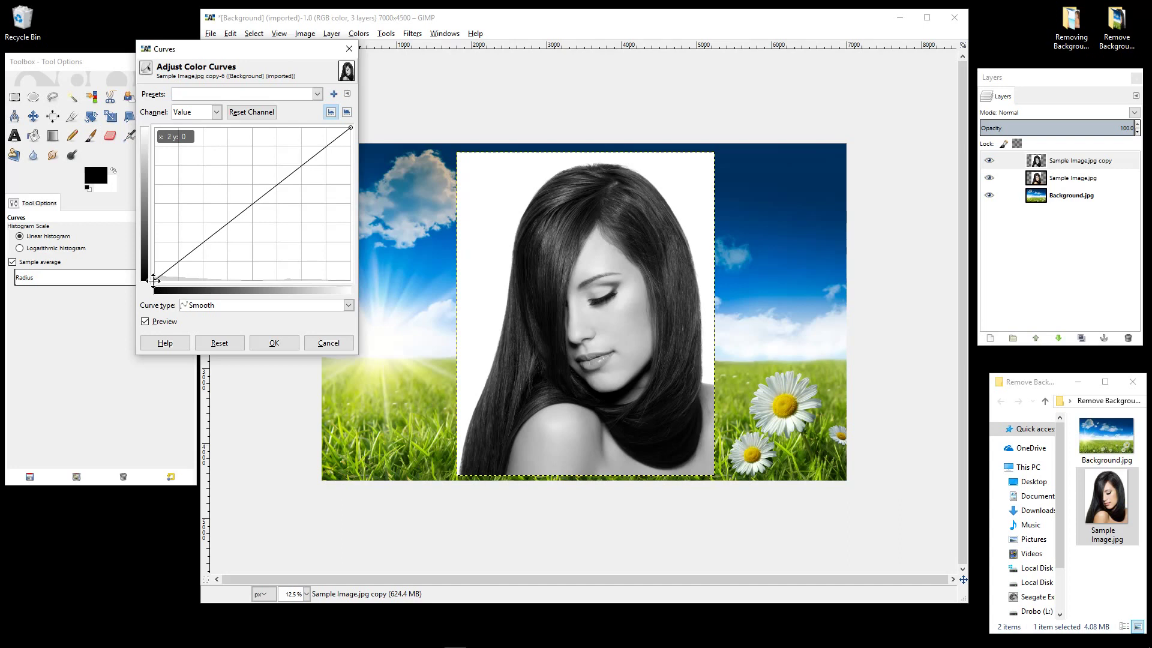
left_click_drag(154, 280, 253, 301)
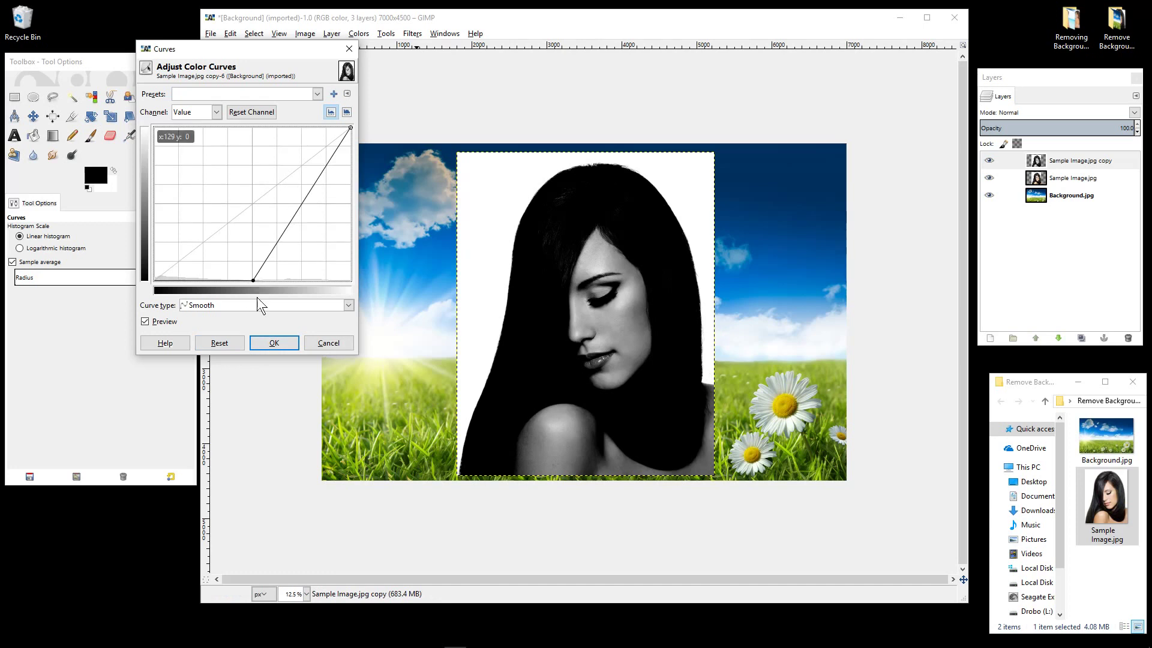
left_click(274, 343)
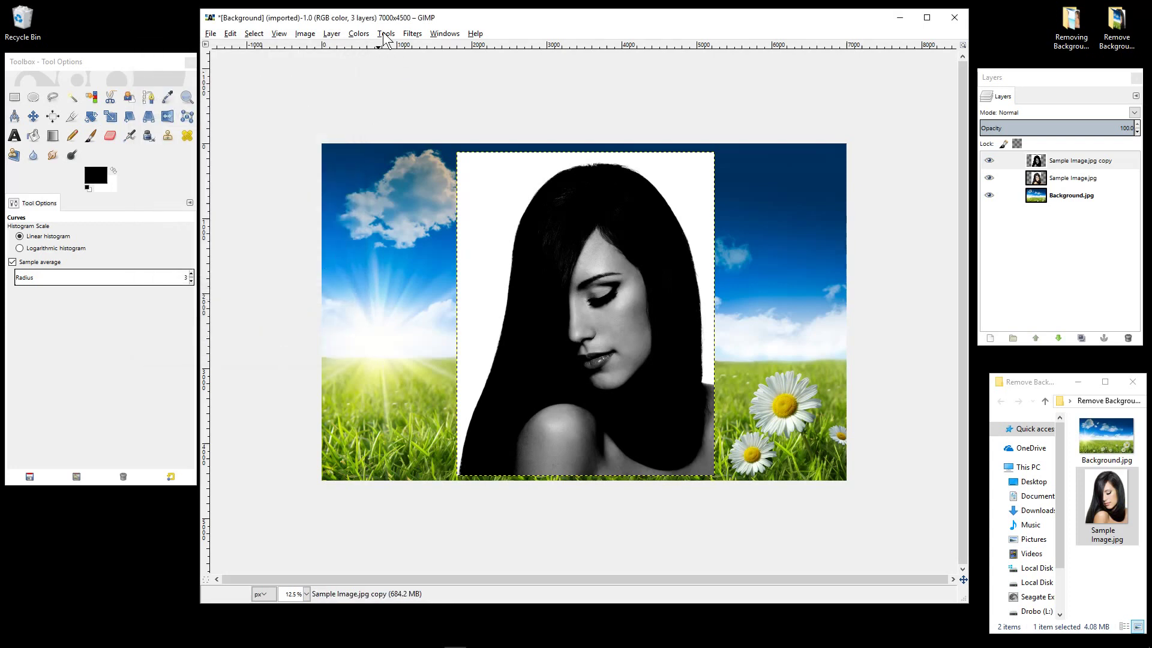
Invert the colors of the Sample Image.jpg copy layer.
left_click(358, 34)
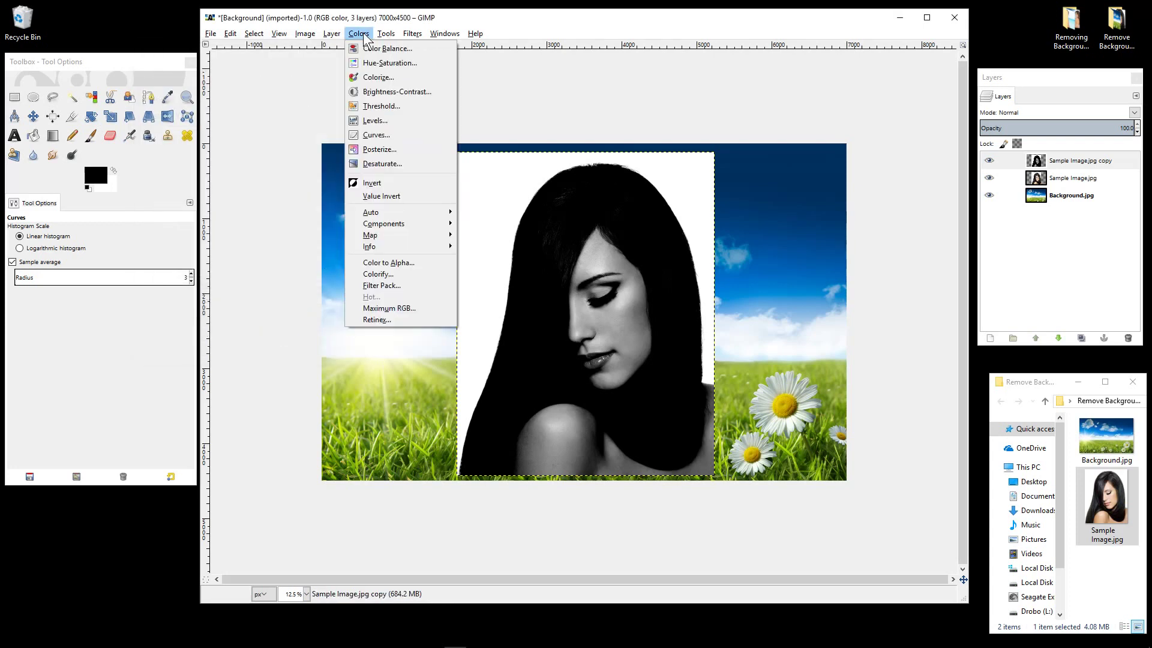
left_click(372, 183)
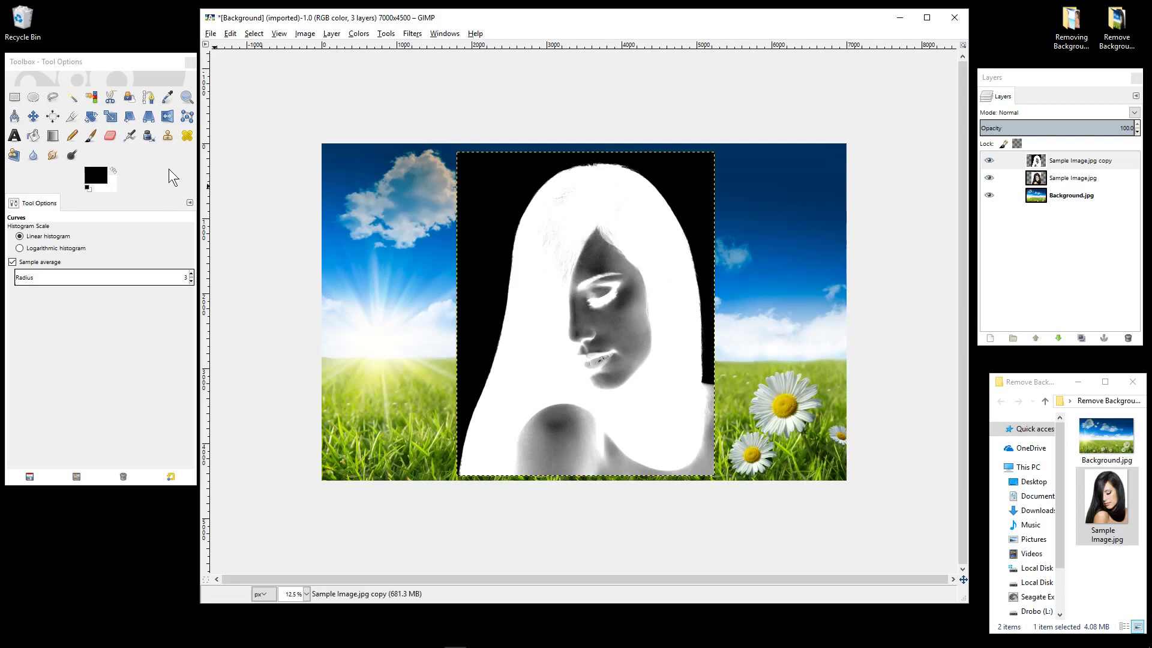
Set up the Paintbrush with the Hardness 100 brush at a size of about 903.
left_click(90, 137)
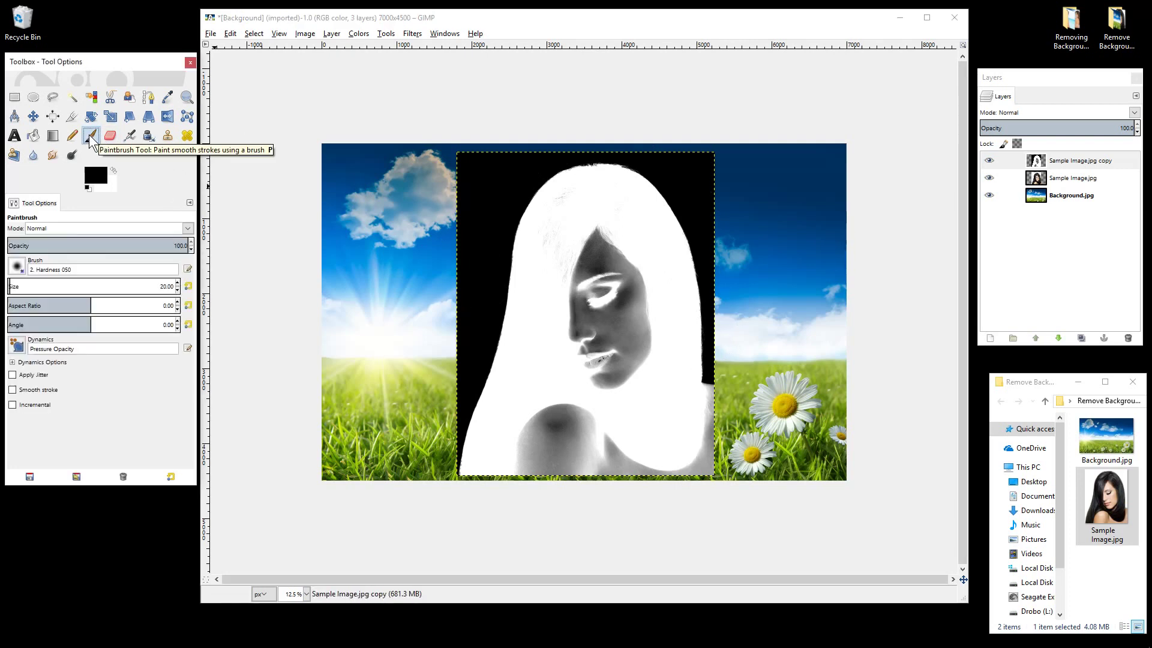
mouse_move(13, 290)
left_mouse_down()
mouse_move(157, 293)
mouse_move(180, 310)
mouse_move(161, 288)
left_mouse_up()
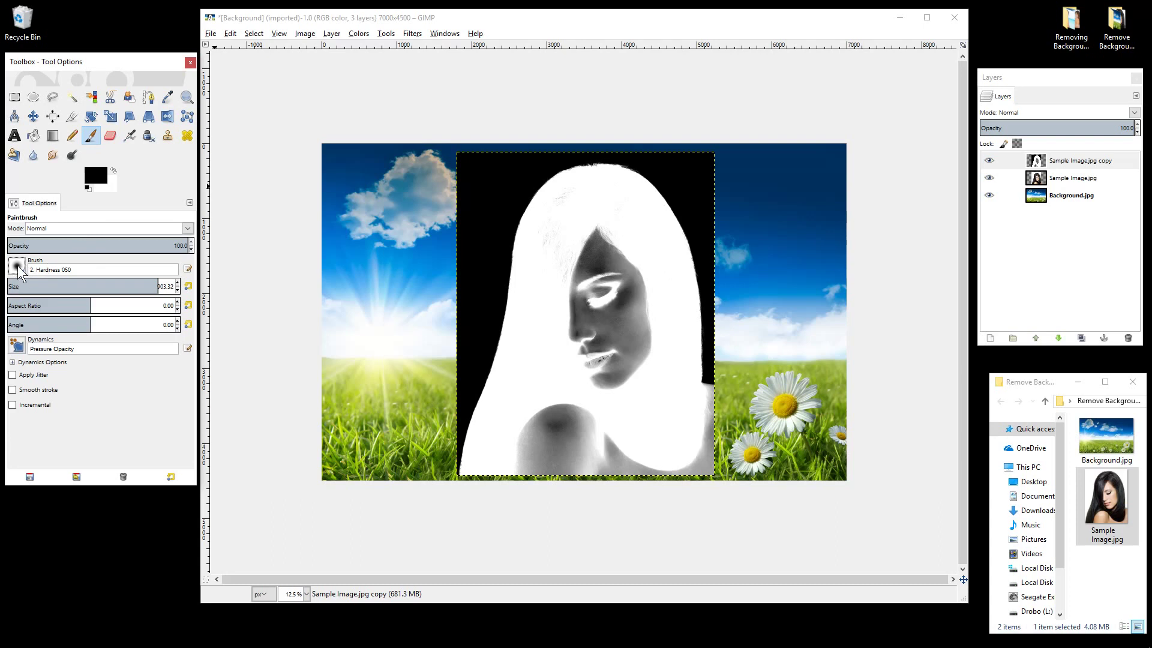
left_click_drag(125, 60, 118, 58)
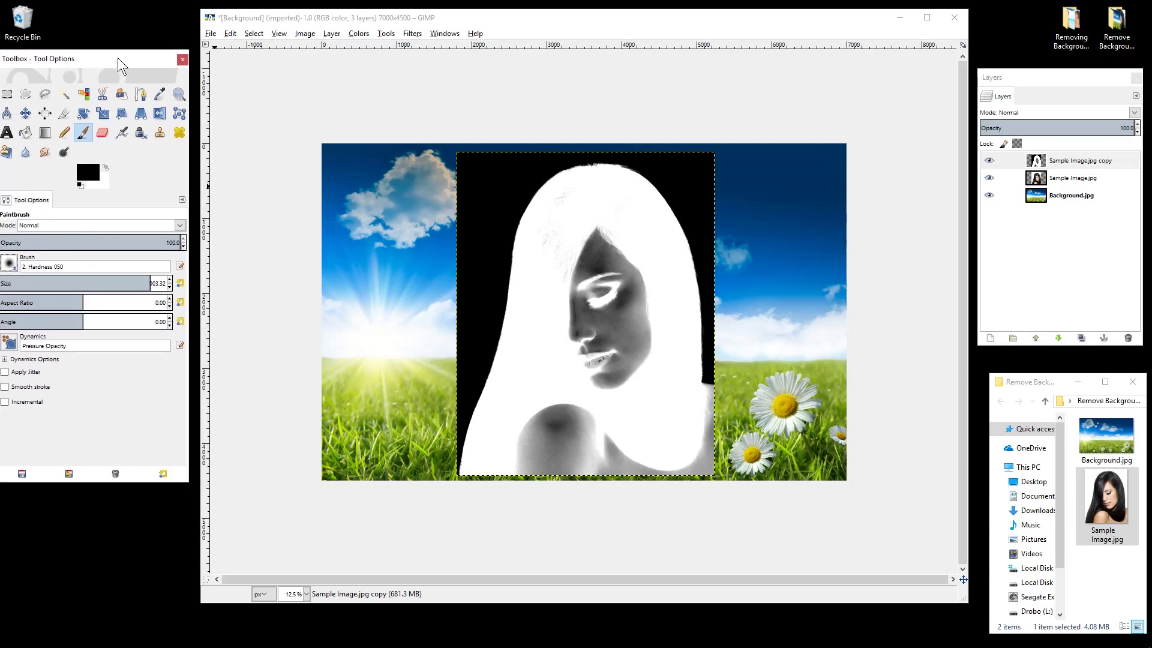
left_click(9, 263)
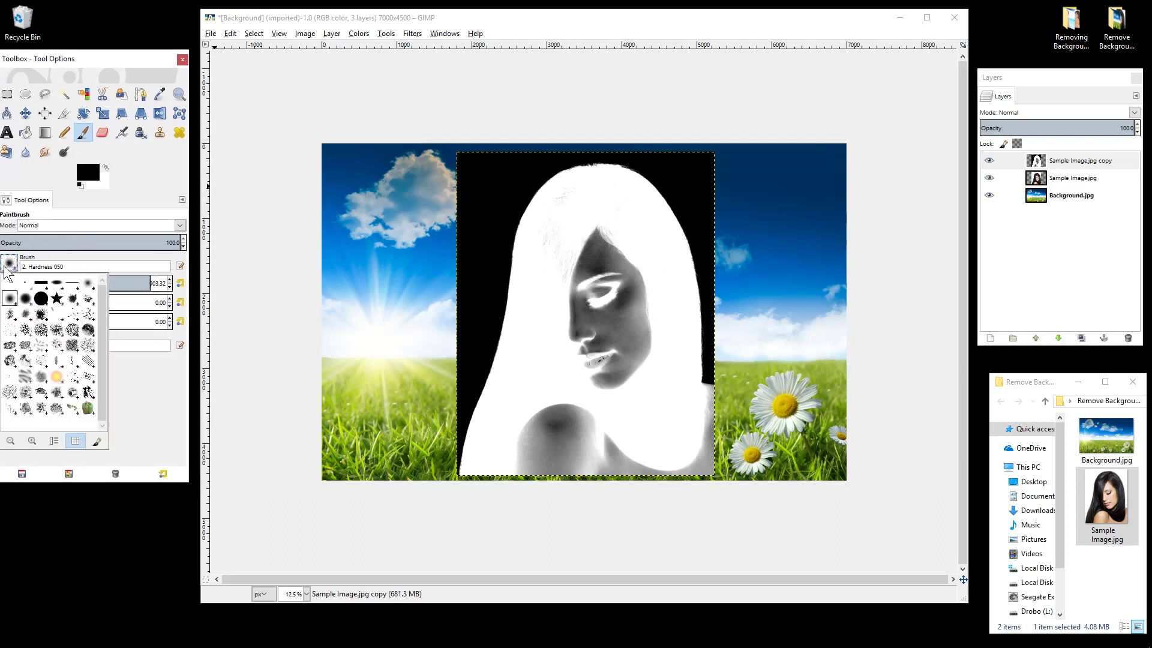
left_click(41, 299)
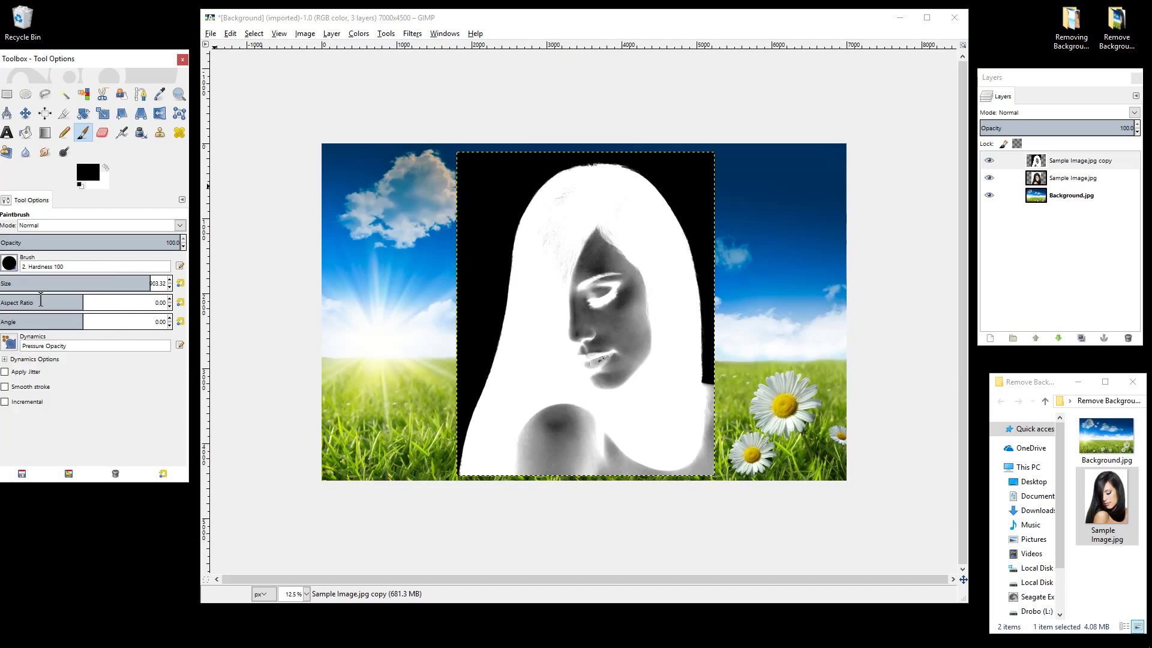
Try painting black over the upper part of the woman's face on the copy layer.
left_click(587, 261)
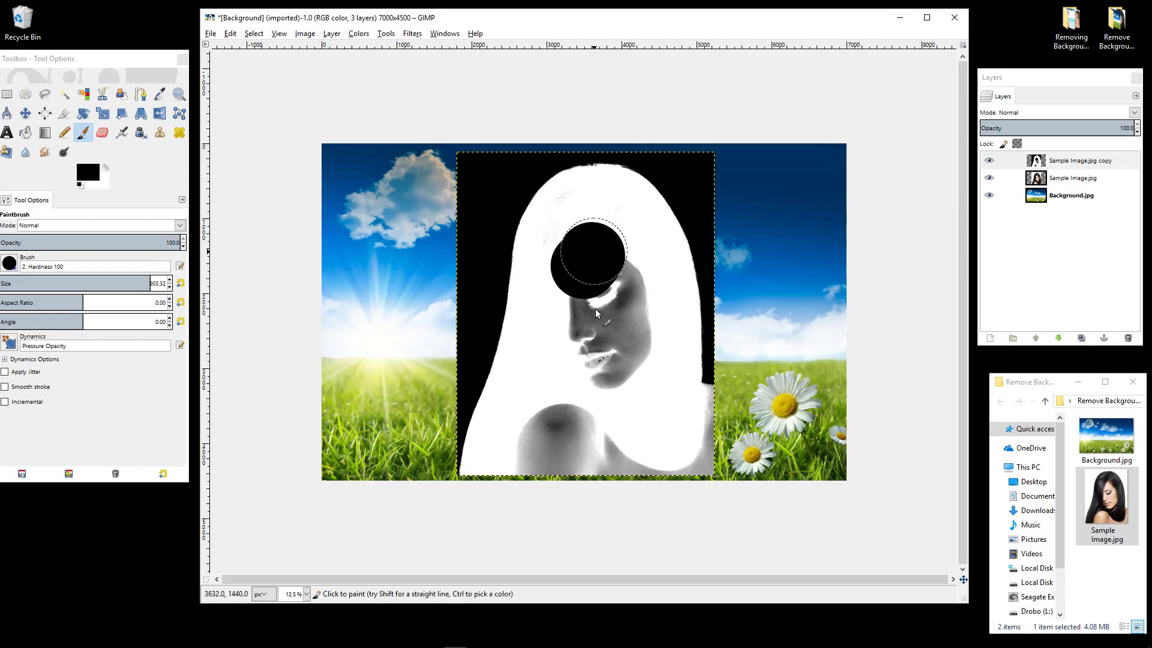
left_click_drag(578, 253, 593, 315)
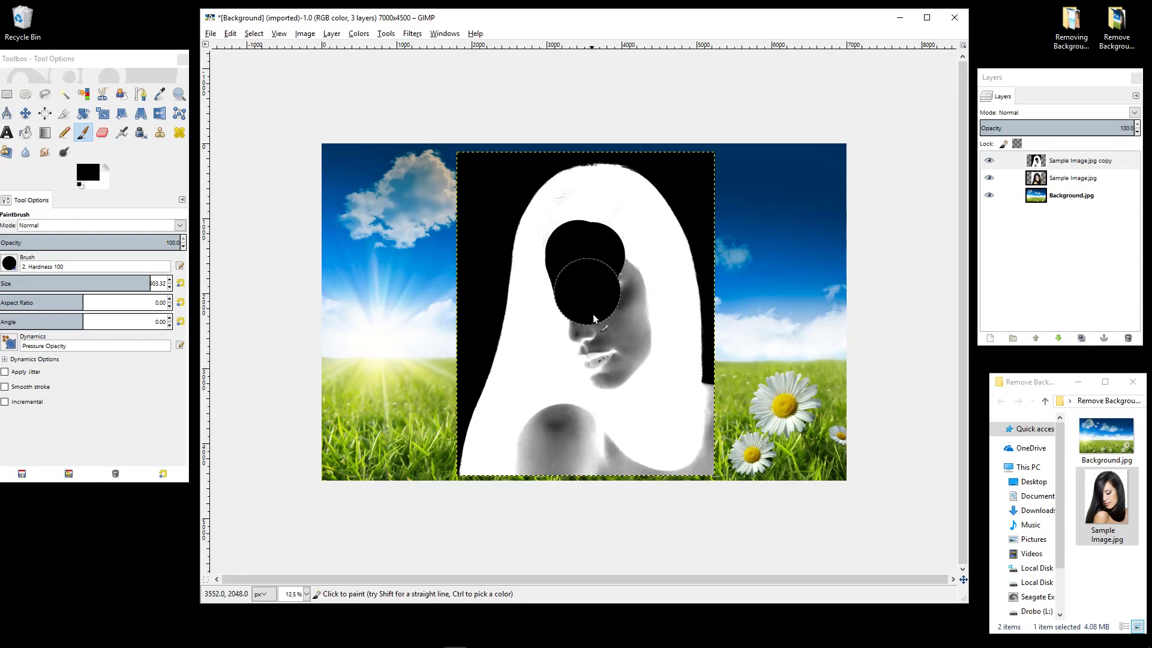
Switch the foreground color to white and paint over the woman's face, hair and shoulders on the copy layer.
left_click(107, 166)
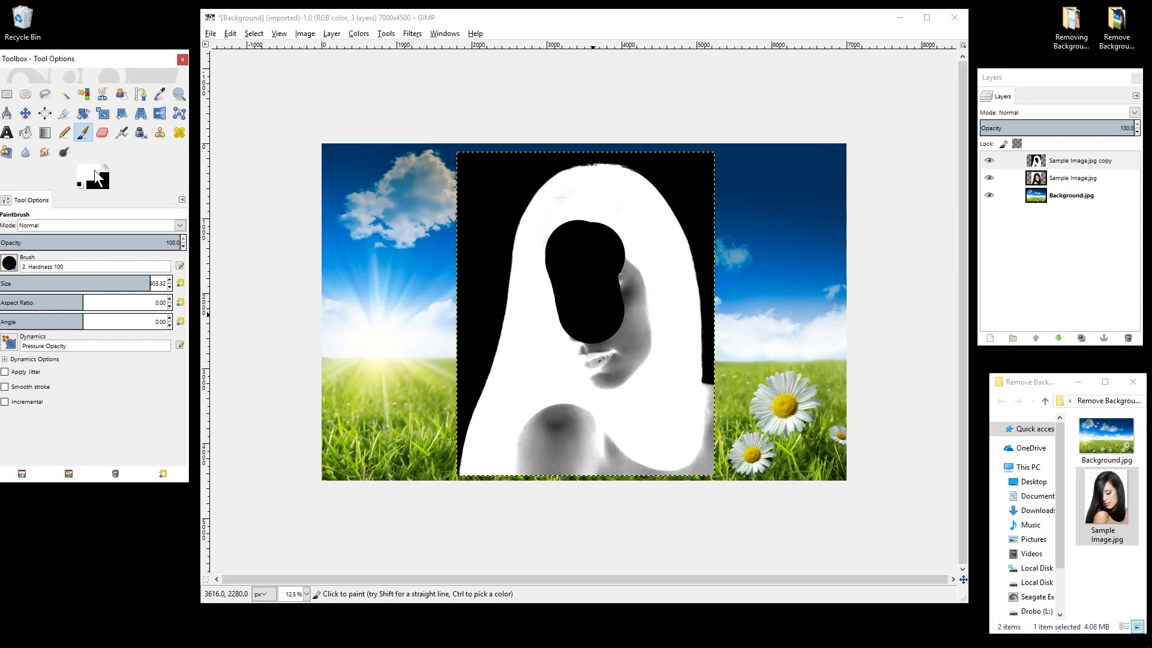
mouse_move(565, 259)
left_mouse_down()
mouse_move(603, 246)
mouse_move(576, 291)
mouse_move(611, 313)
mouse_move(629, 293)
mouse_move(628, 359)
mouse_move(600, 368)
mouse_move(530, 455)
mouse_move(676, 463)
mouse_move(699, 452)
mouse_move(700, 419)
mouse_move(690, 420)
mouse_move(706, 421)
left_mouse_up()
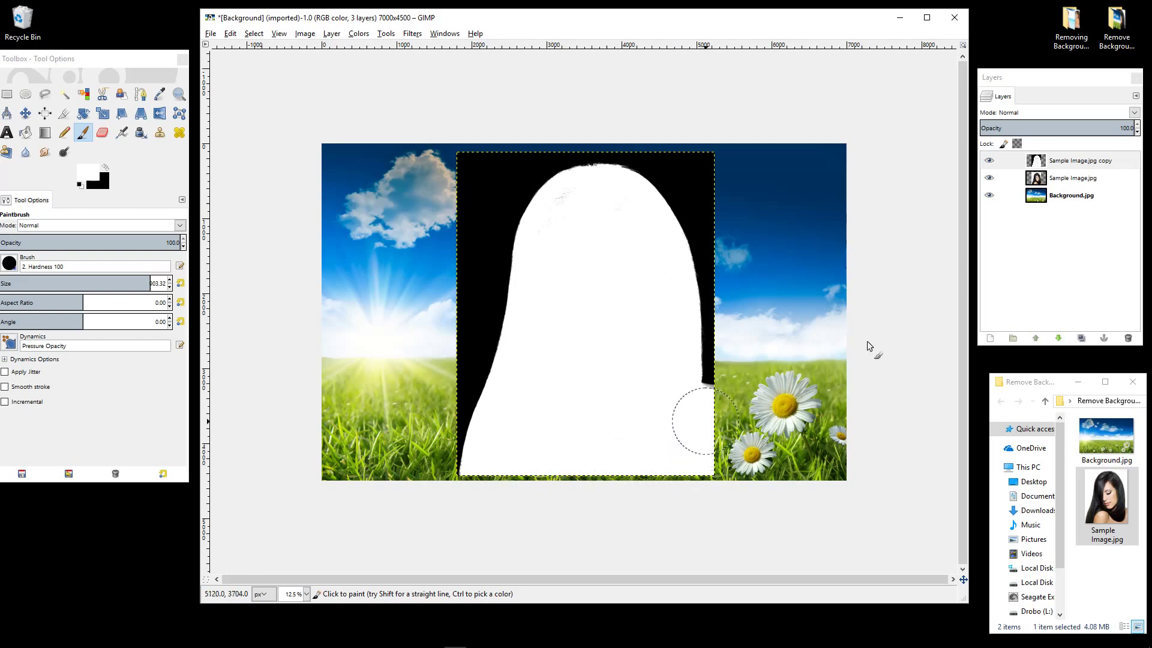
Hide the Background.jpg layer and paint the leftover dark specks inside the woman's silhouette white.
left_click(989, 195)
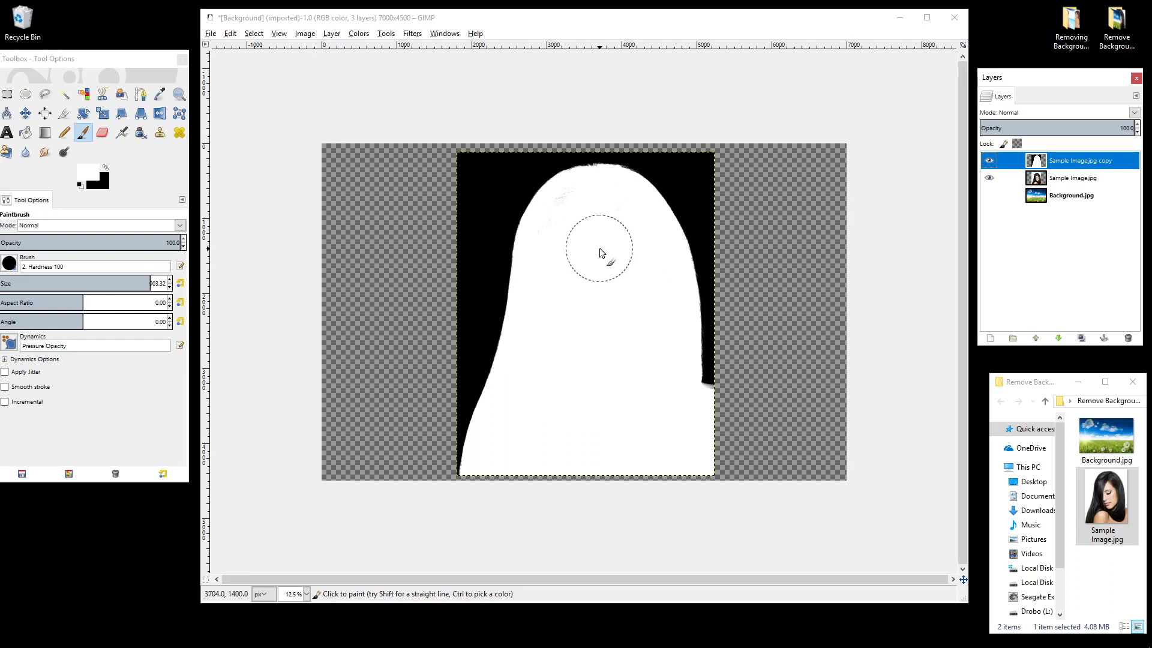
scroll(599, 247, "up", 2)
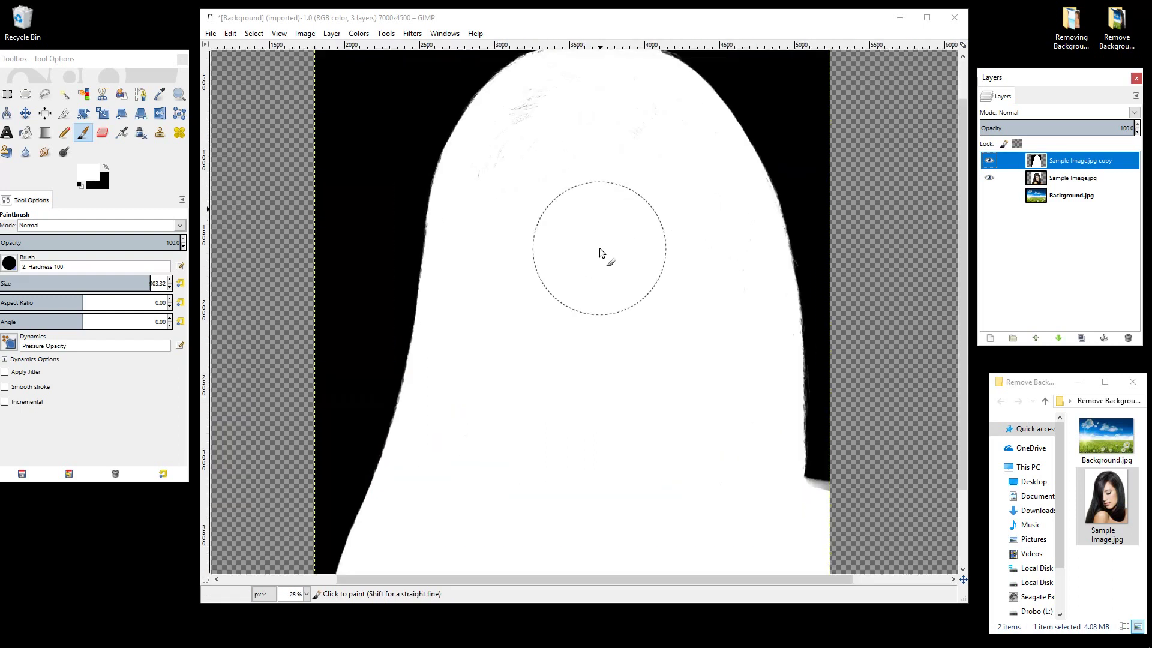
scroll(599, 247, "up", 1)
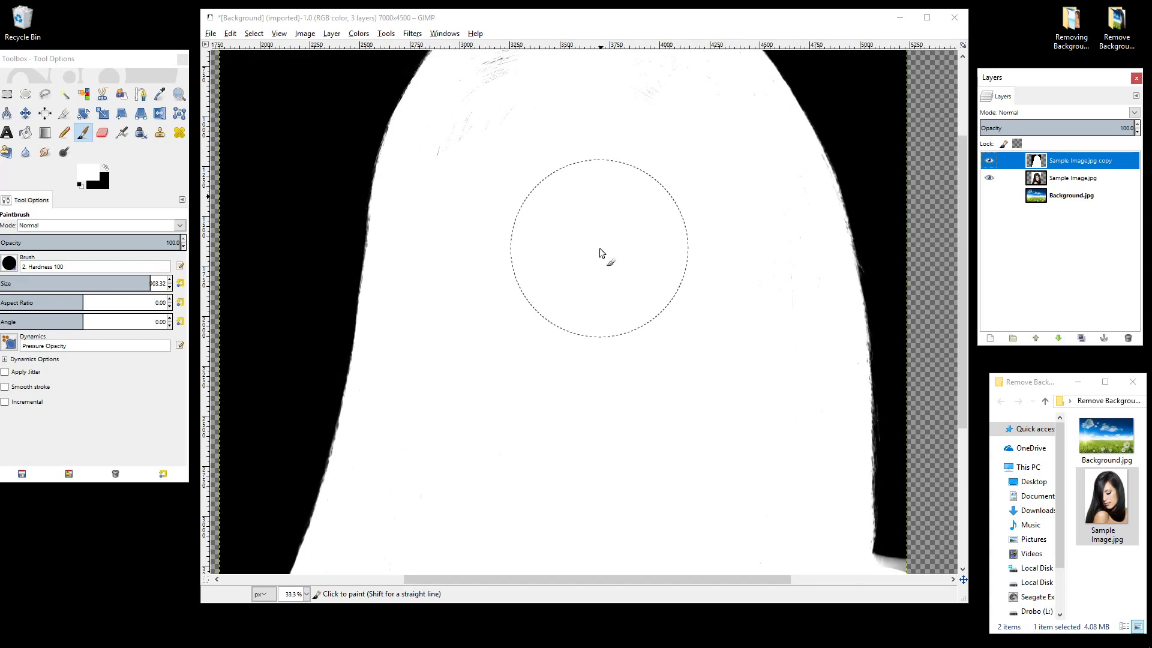
left_click(504, 126)
left_click(504, 126)
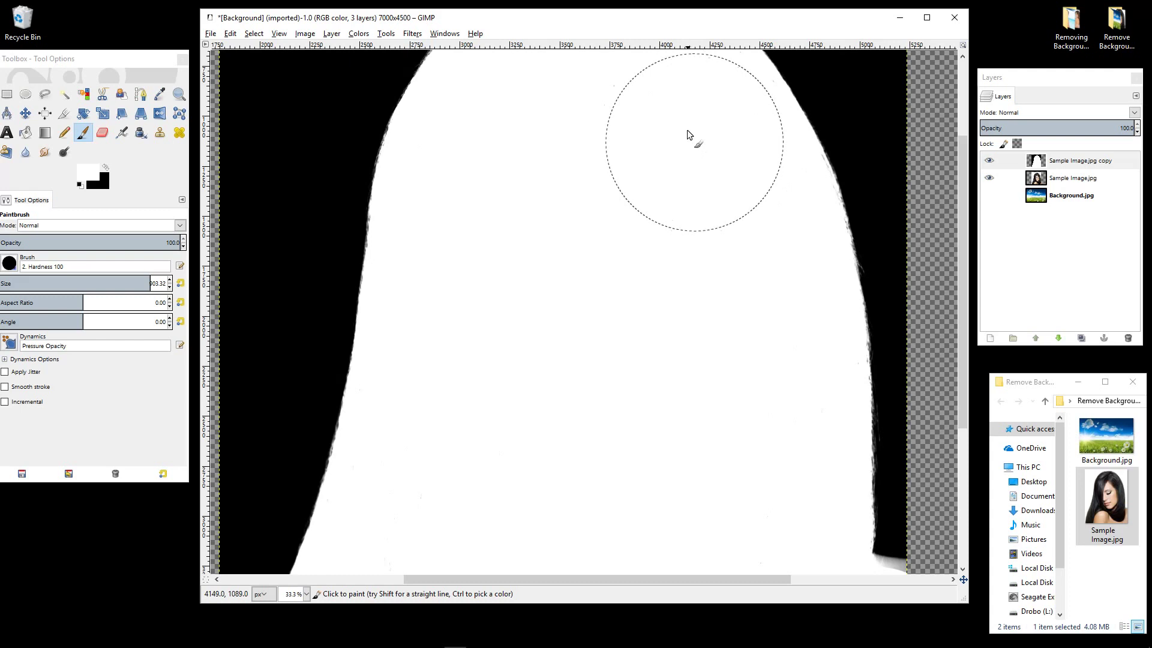
key("ctrl")
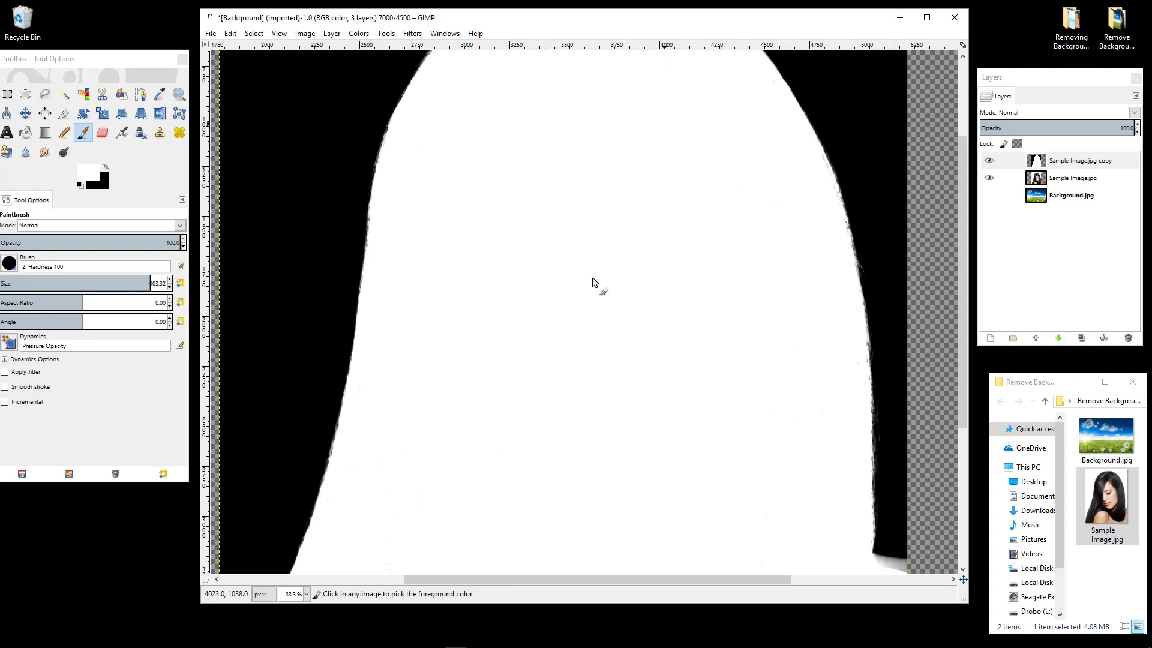
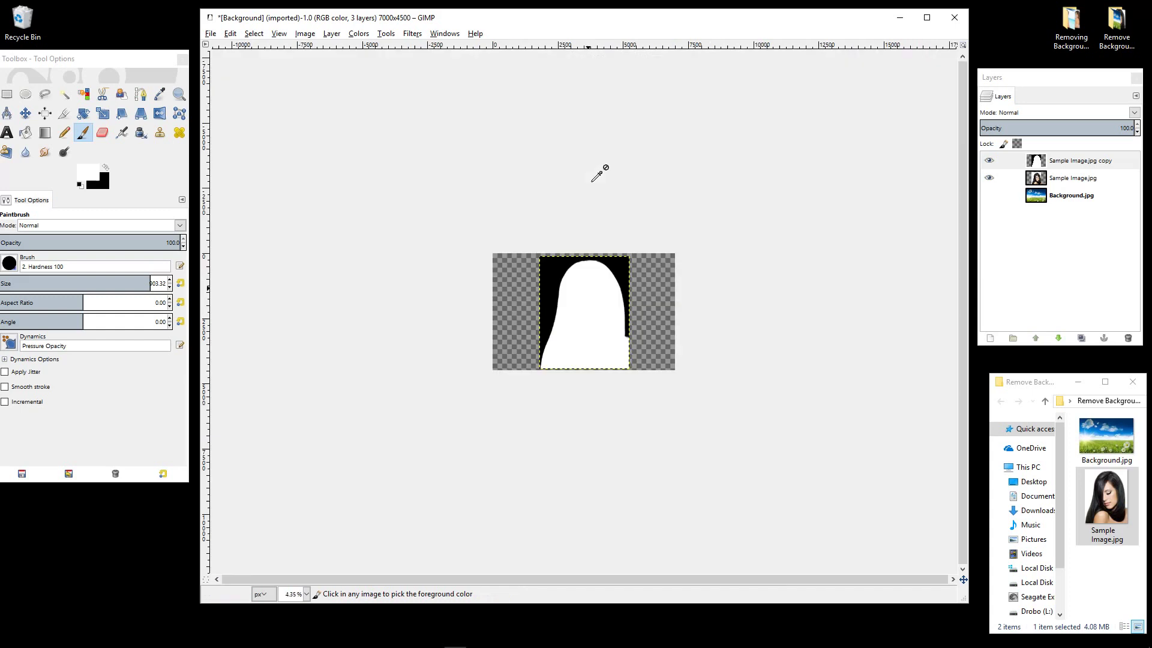
scroll(597, 176, "up", 4)
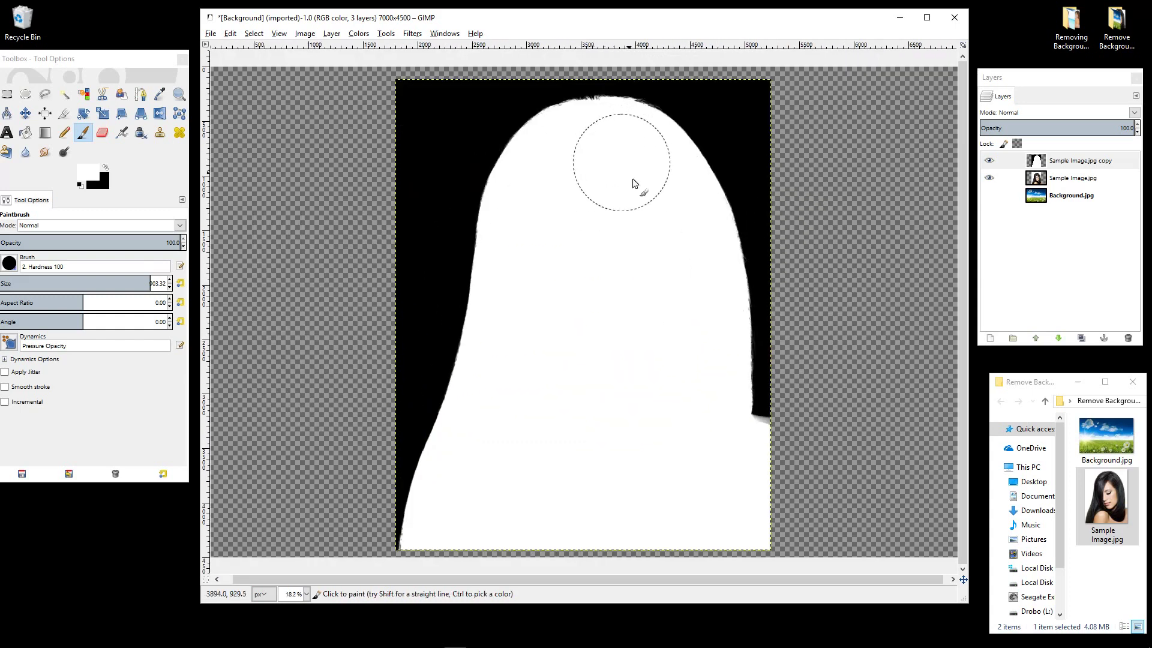
mouse_move(656, 223)
left_mouse_down()
mouse_move(692, 406)
mouse_move(668, 486)
mouse_move(552, 419)
left_mouse_up()
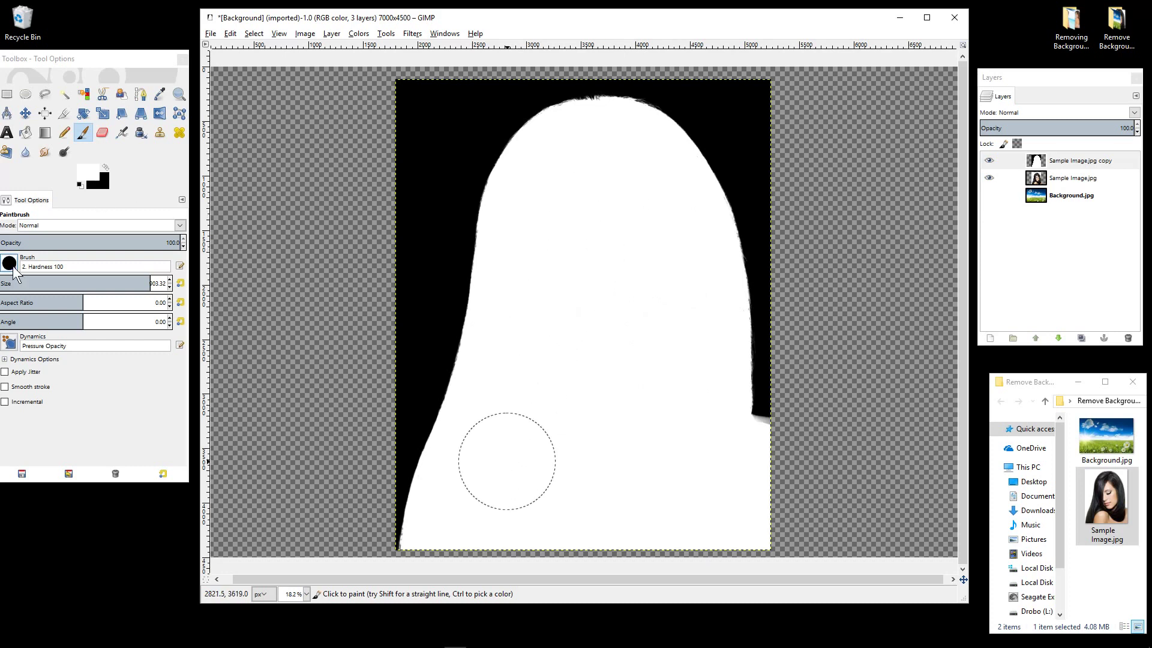
Reduce the brush size to about 87 and choose the Hardness 075 brush.
left_click(12, 282)
left_click_drag(132, 283, 13, 283)
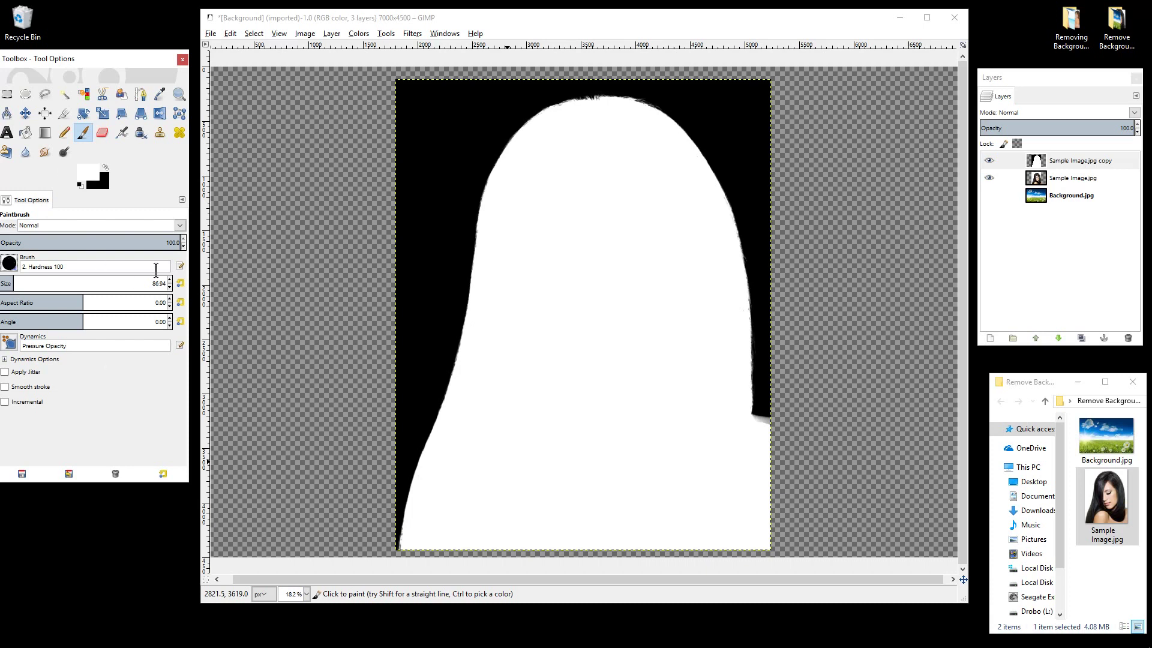
left_click(10, 264)
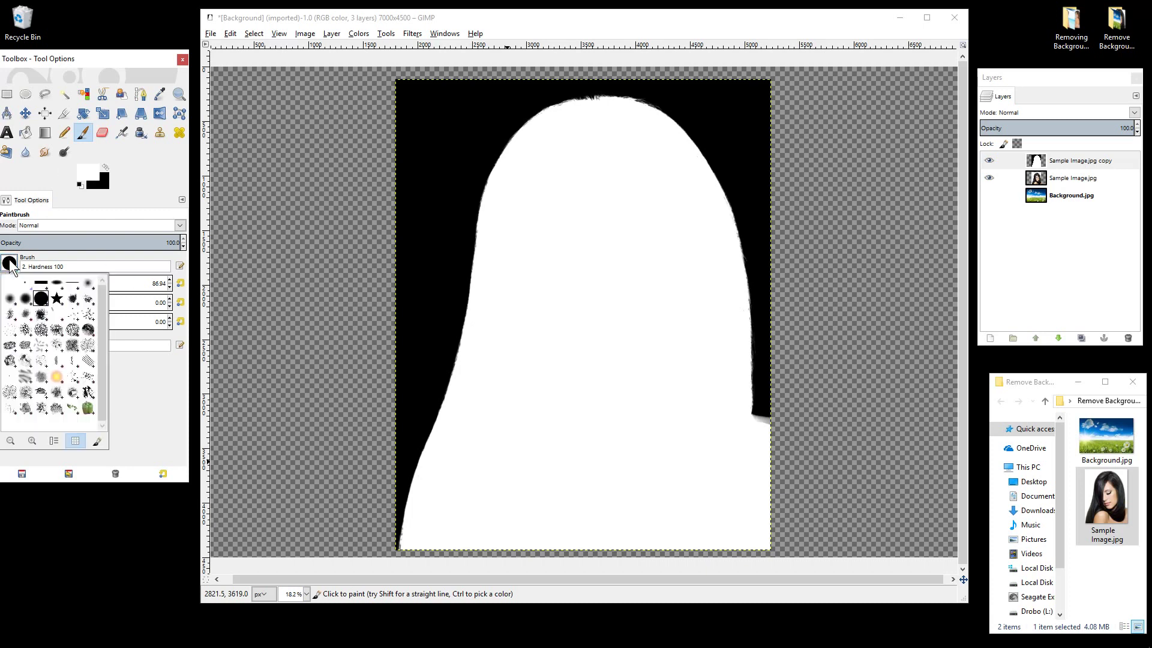
double_click(25, 300)
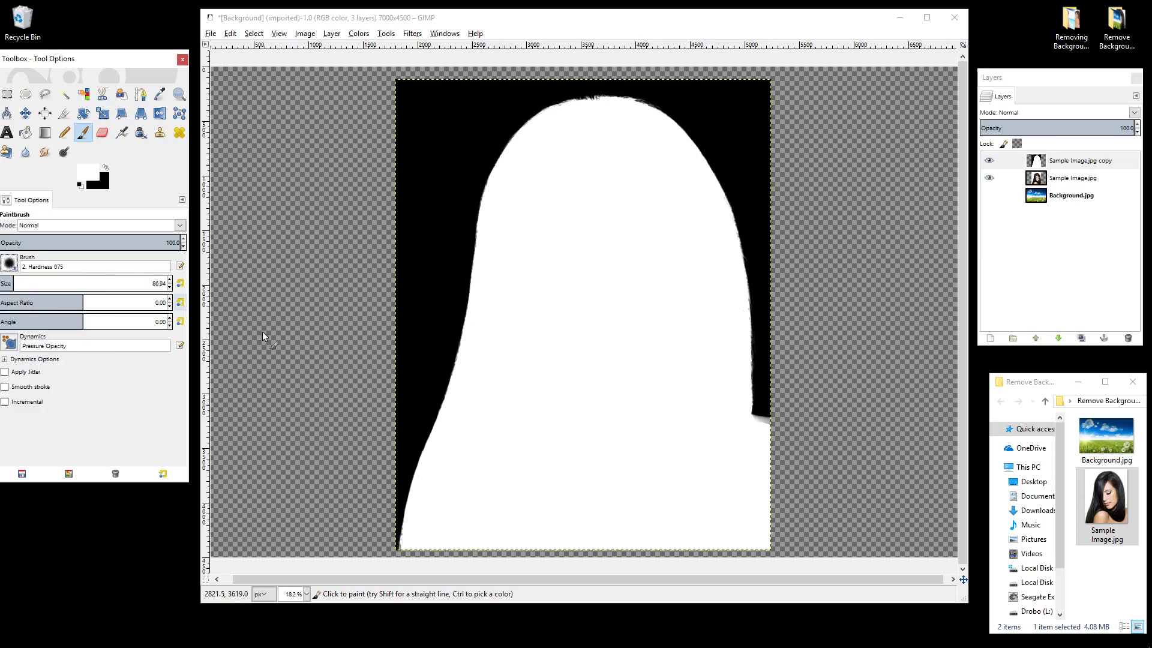
Paint the gray strip on the shoulder just below the black area at the silhouette's right edge white.
scroll(757, 443, "up", 1)
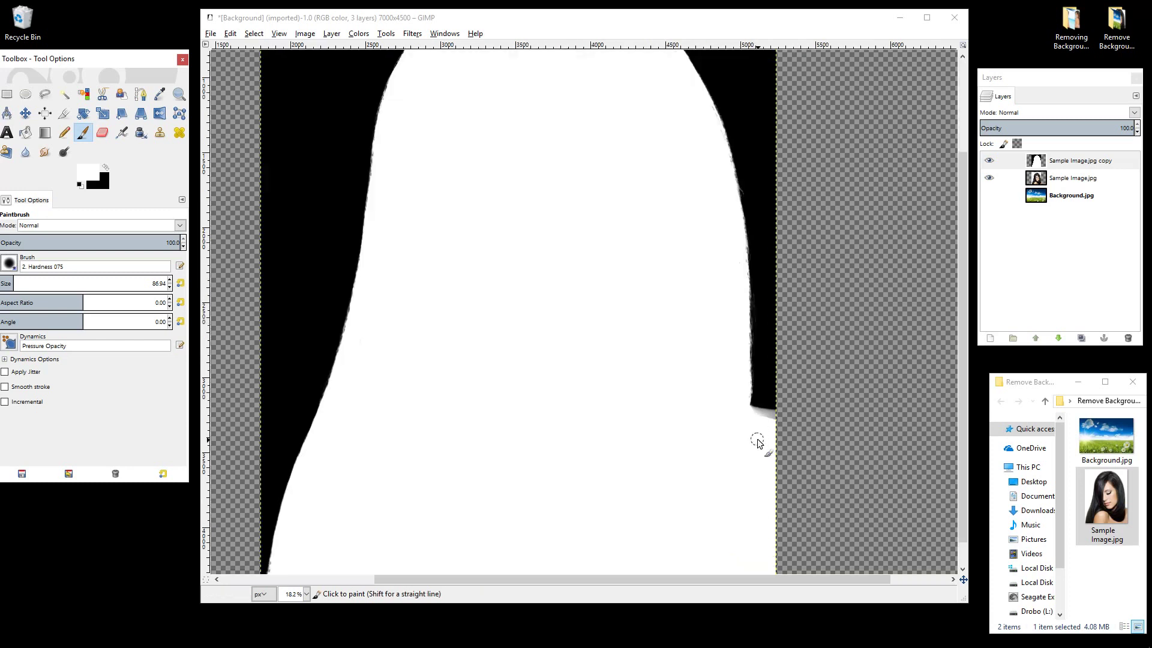
scroll(757, 443, "up", 6)
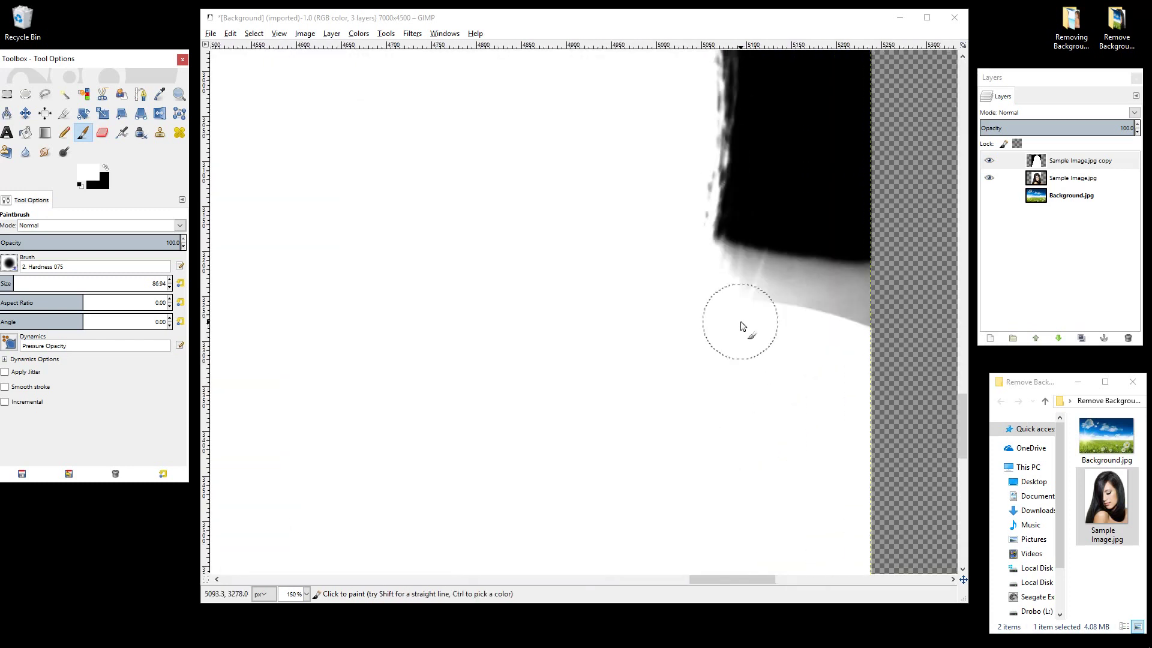
mouse_move(728, 283)
left_mouse_down()
mouse_move(859, 314)
mouse_move(857, 304)
left_mouse_up()
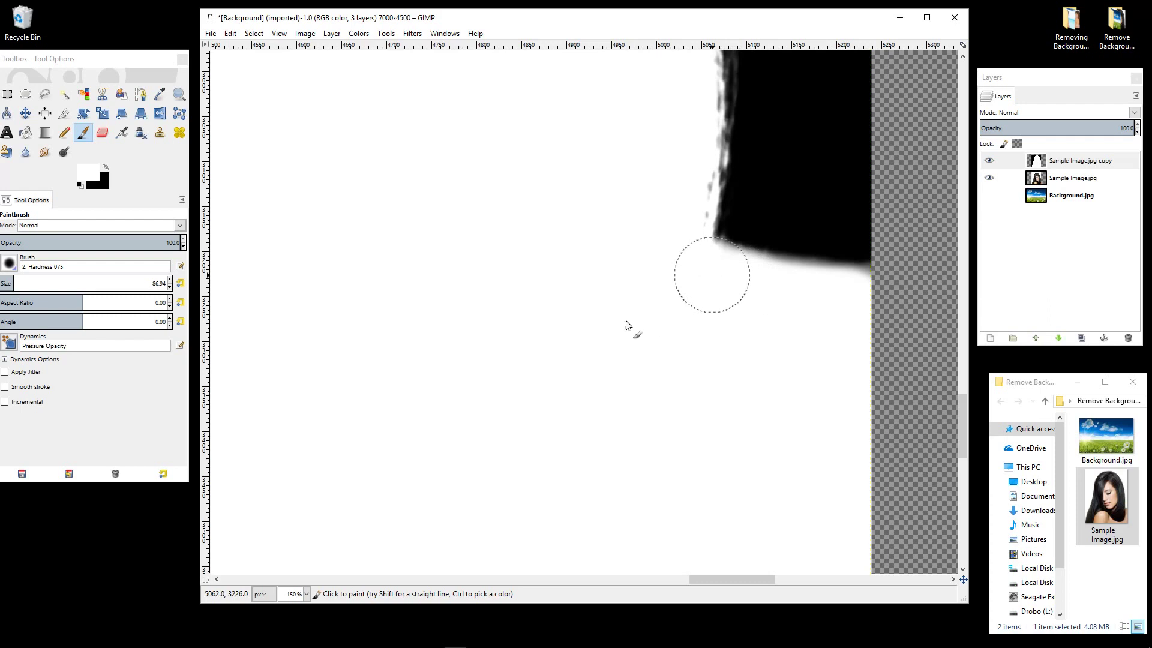
key("ctrl")
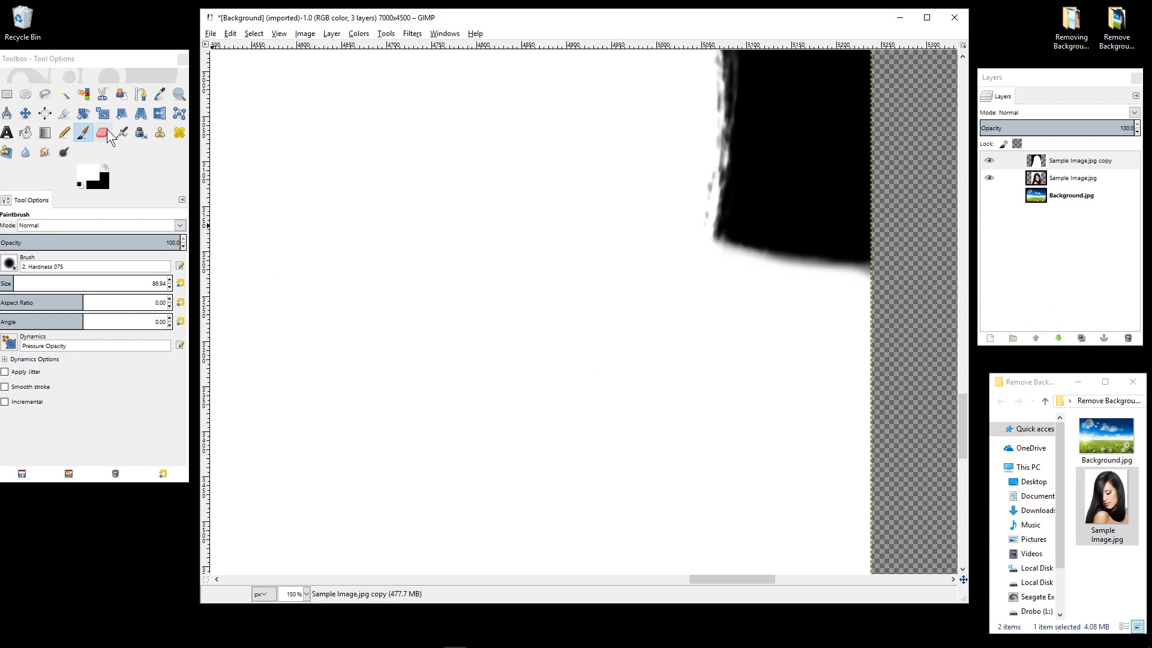
scroll(438, 258, "down", 3, "ctrl")
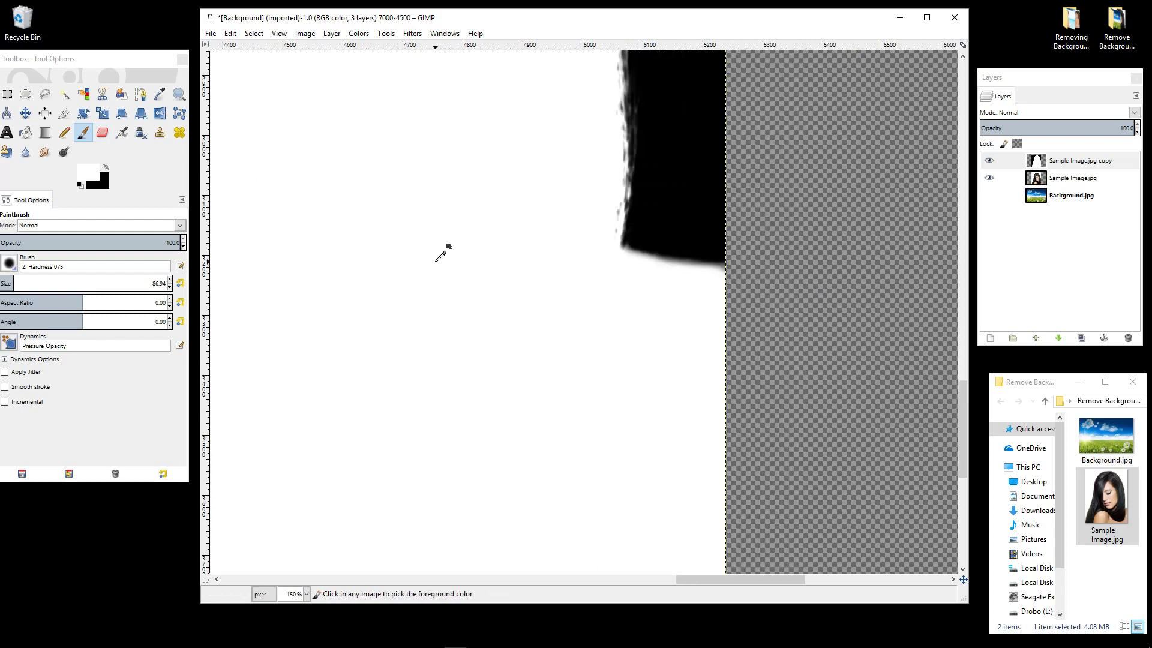
scroll(437, 261, "down", 4, "ctrl")
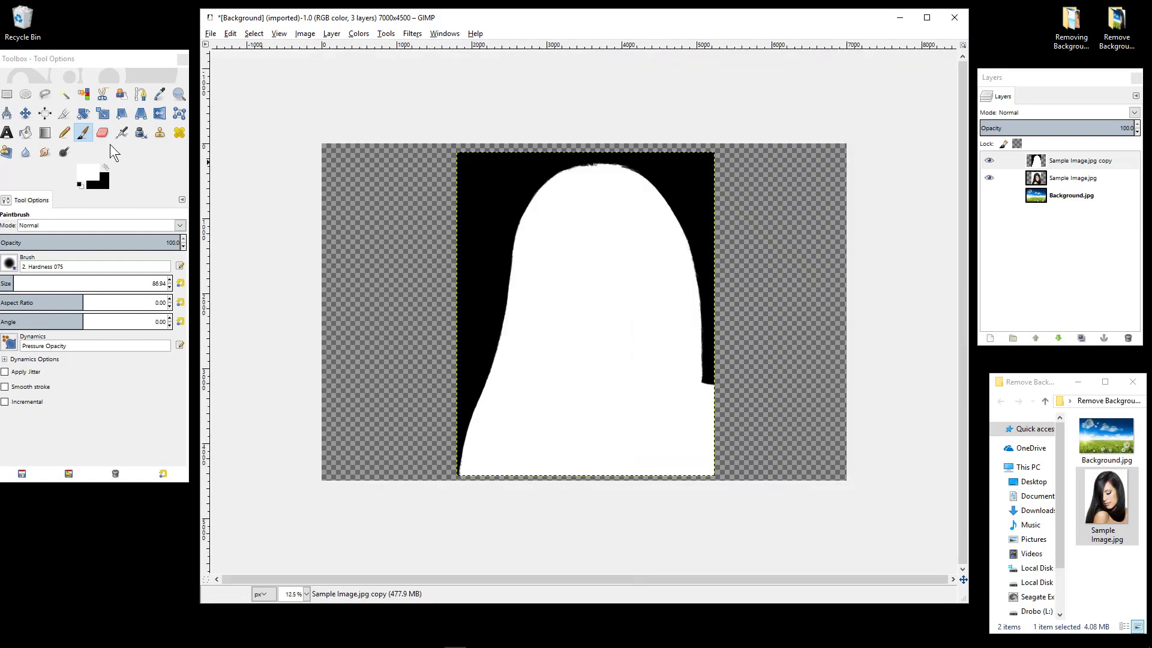
Activate the Move tool and cut the Sample Image.jpg copy layer to the clipboard.
left_click(29, 112)
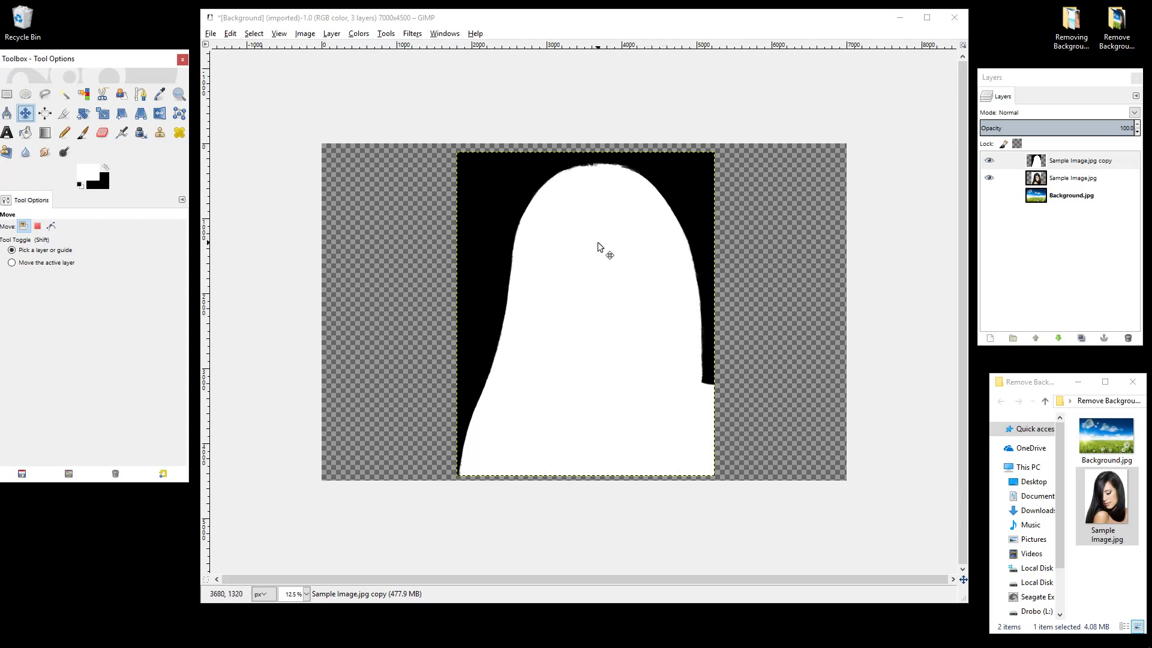
left_click(1065, 161)
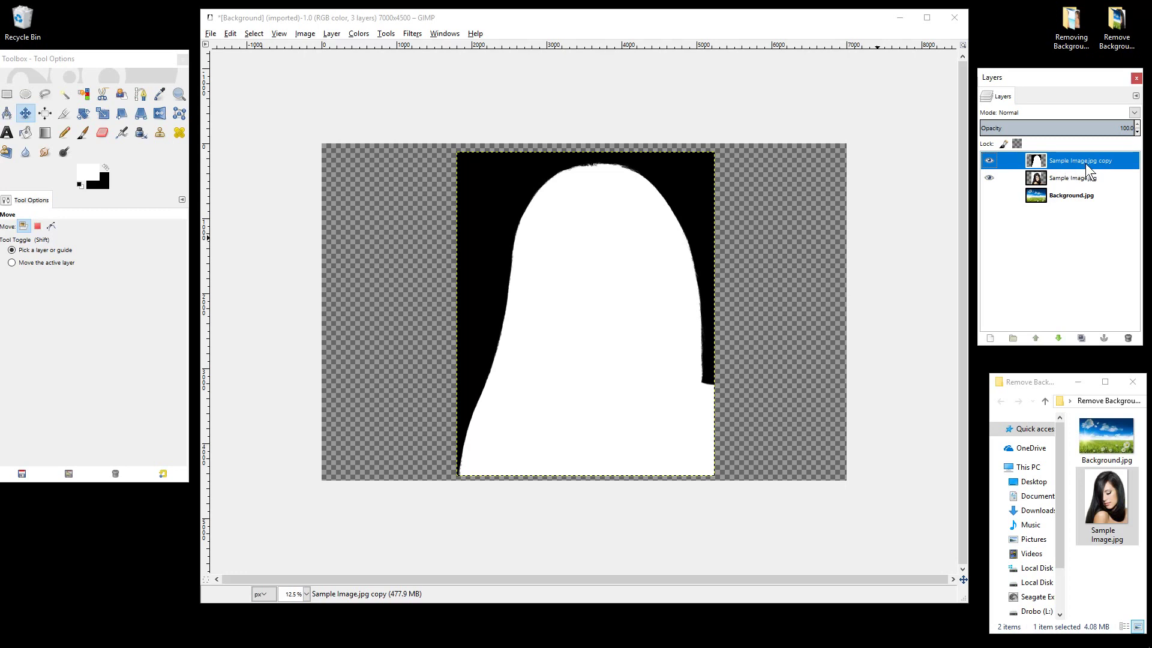
left_click(232, 35)
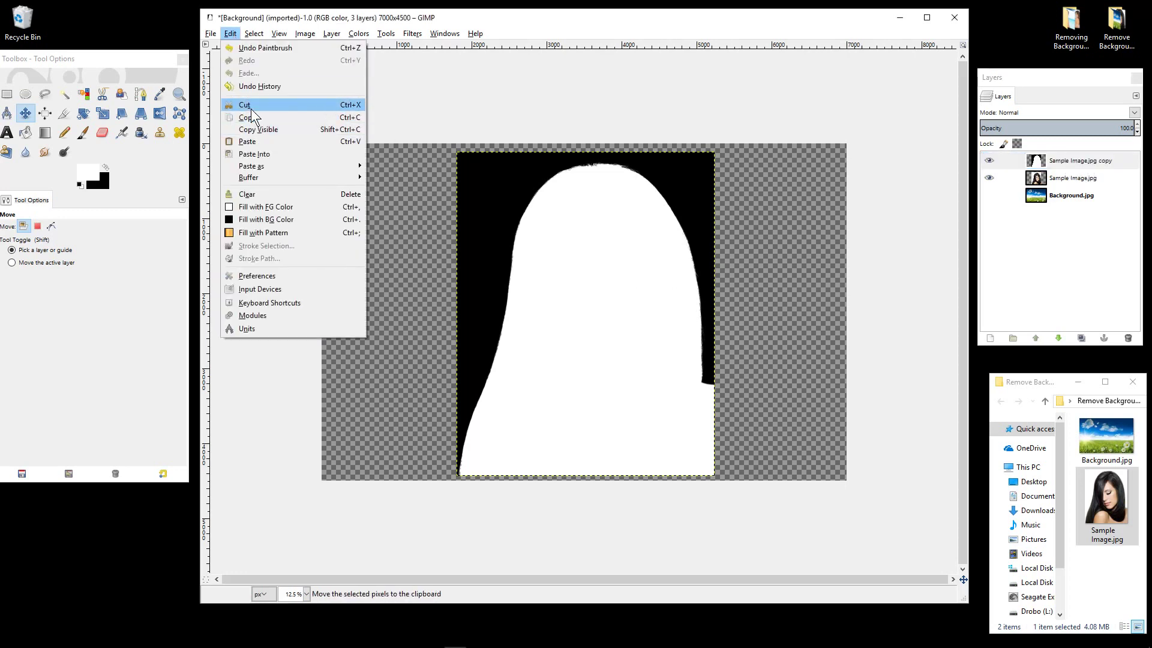
left_click(251, 107)
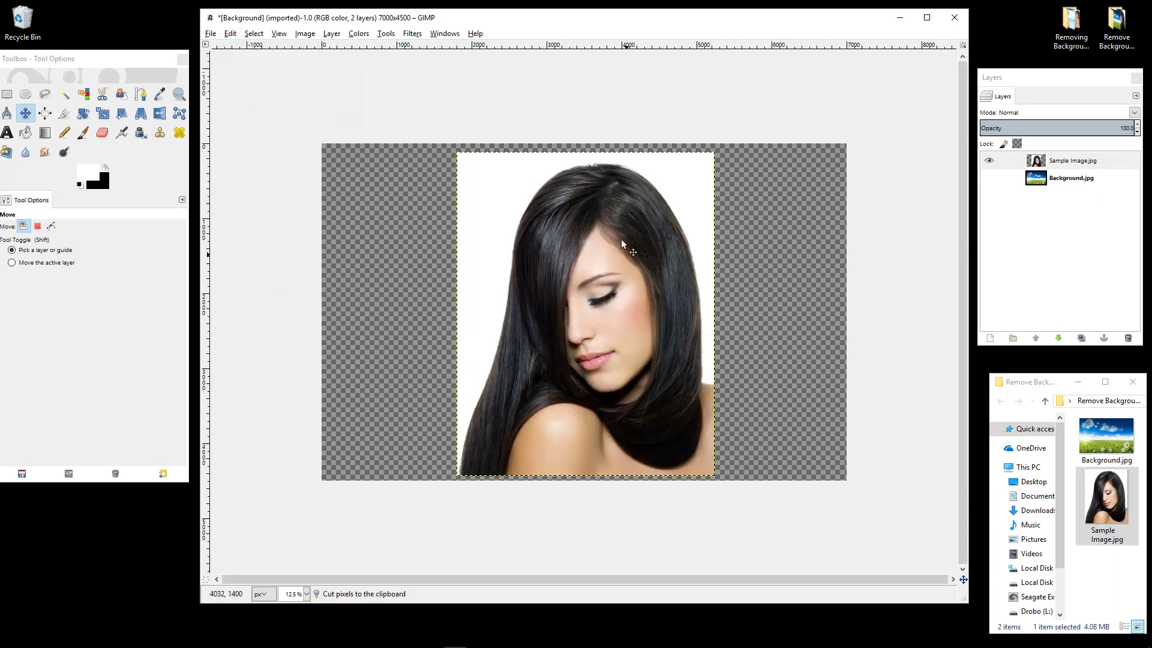
Add a White (full opacity) layer mask to the Sample Image.jpg layer.
right_click(1063, 161)
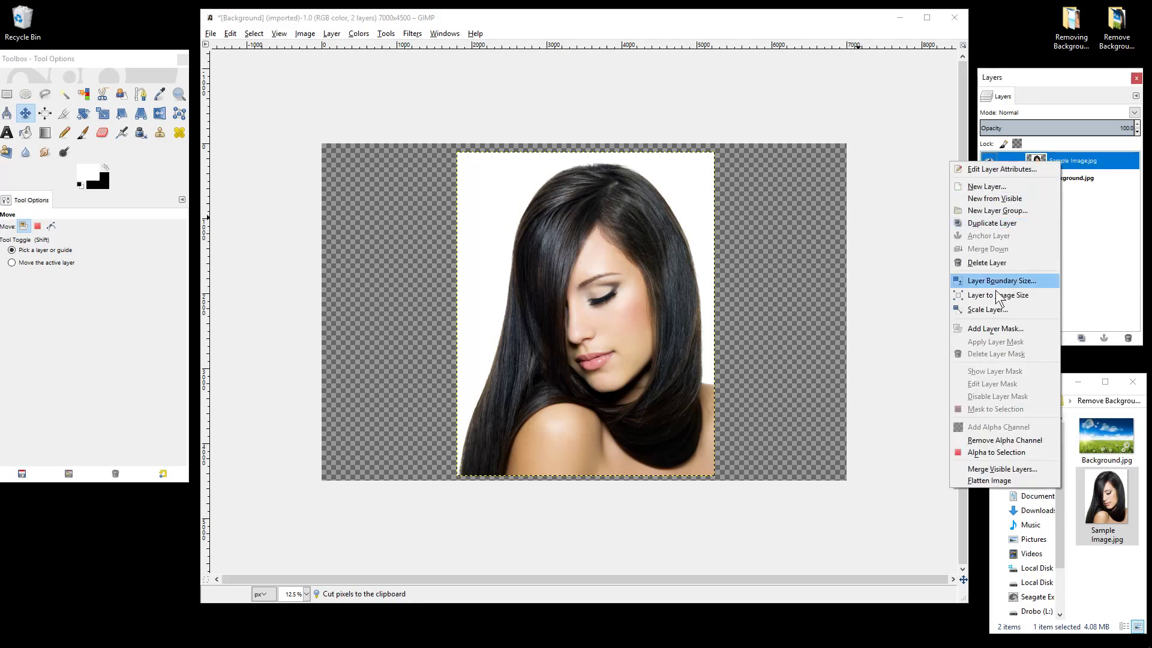
left_click(996, 329)
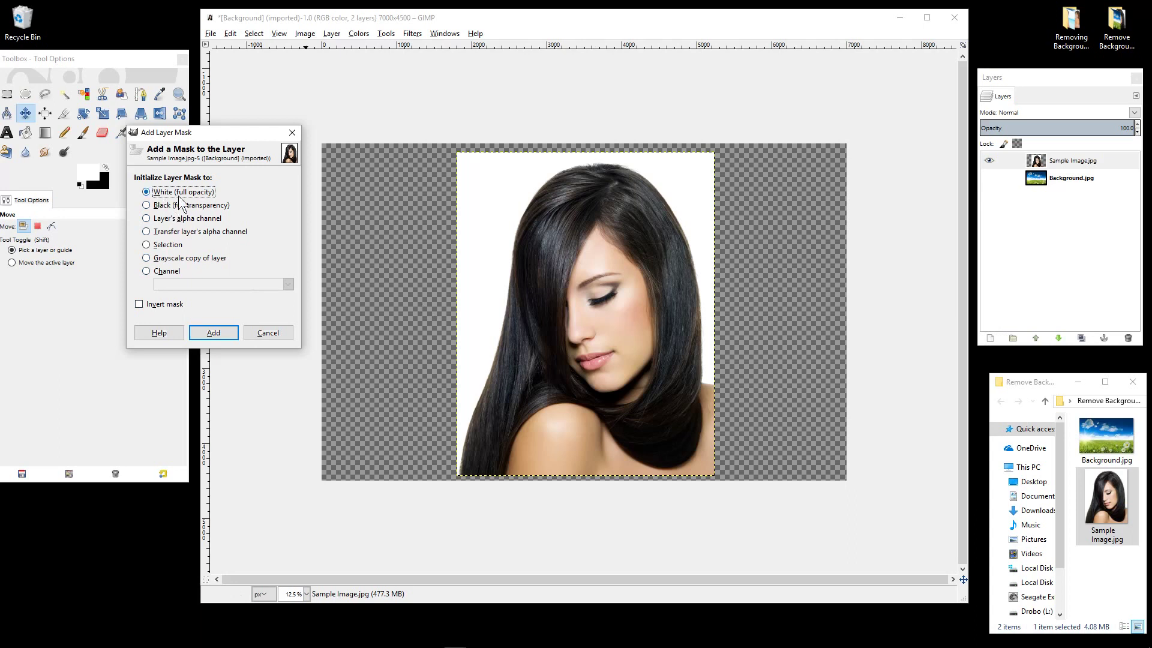
left_click(214, 331)
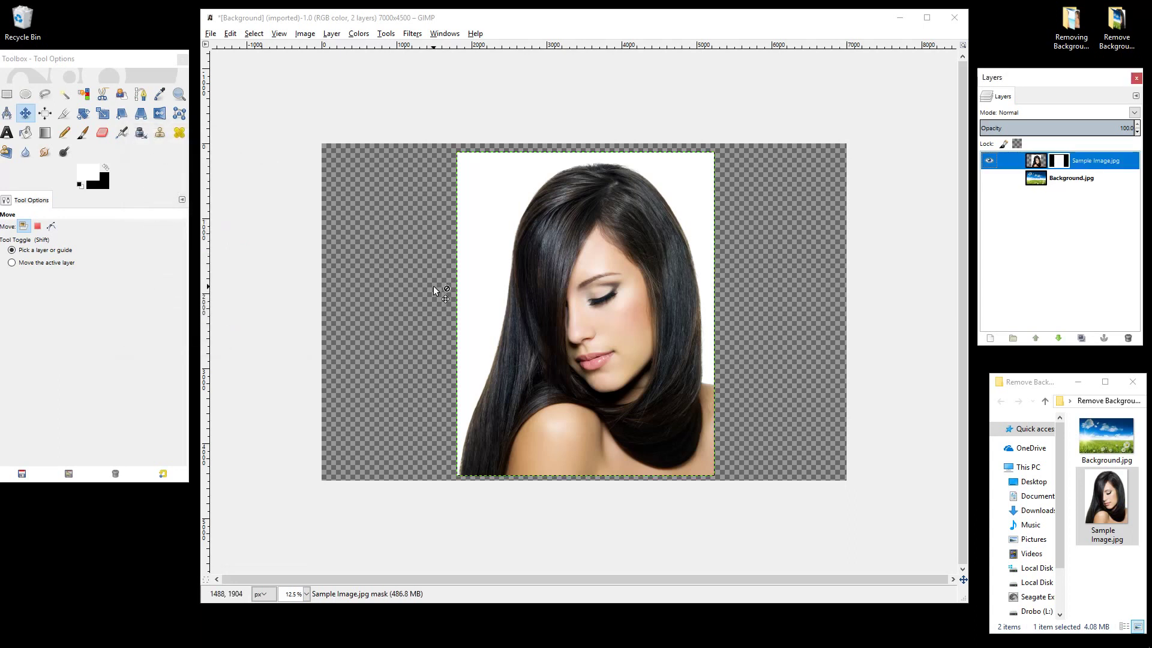
Paste the cut black-and-white layer into the Sample Image.jpg layer mask and anchor the floating selection.
left_click(229, 33)
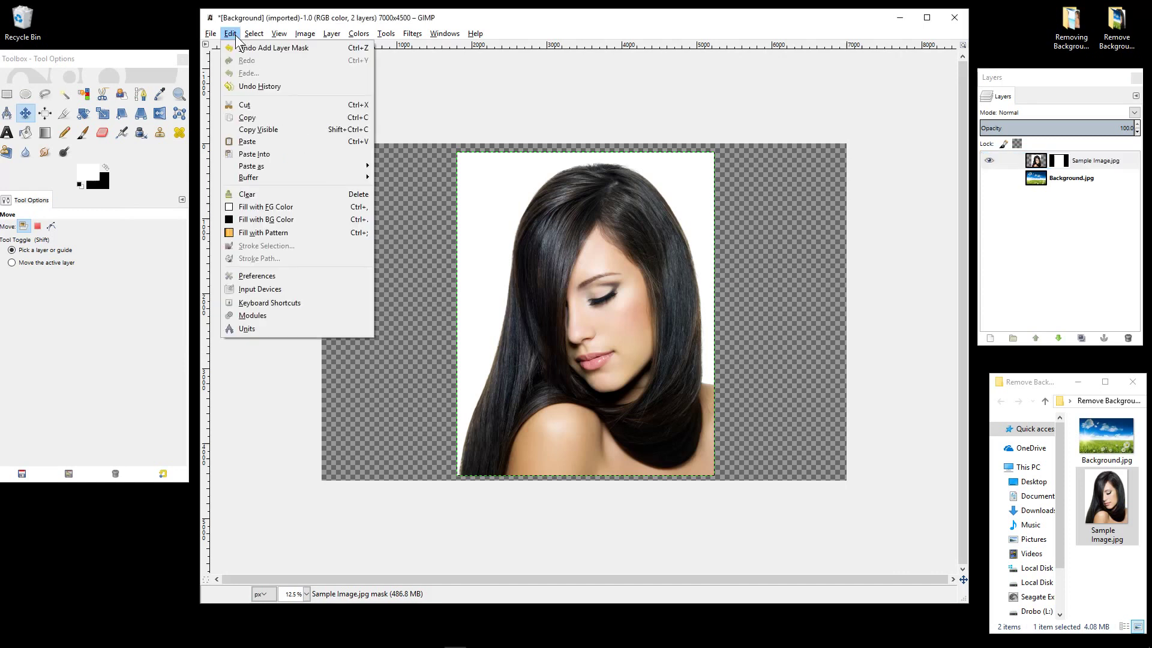
left_click(247, 142)
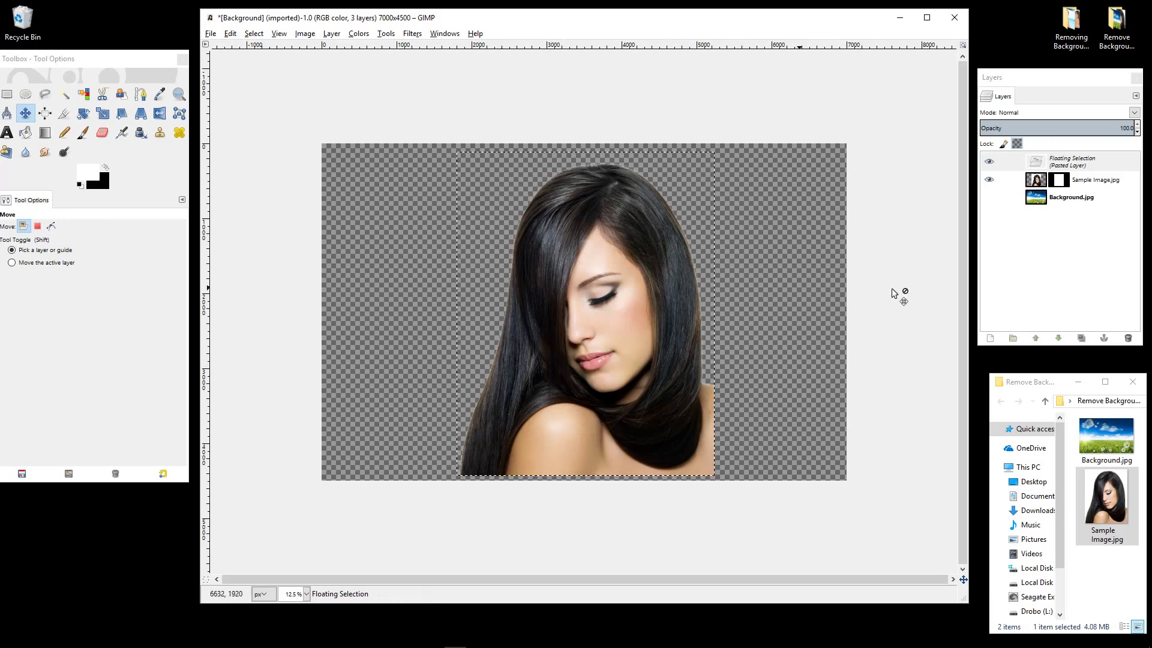
left_click(1059, 163)
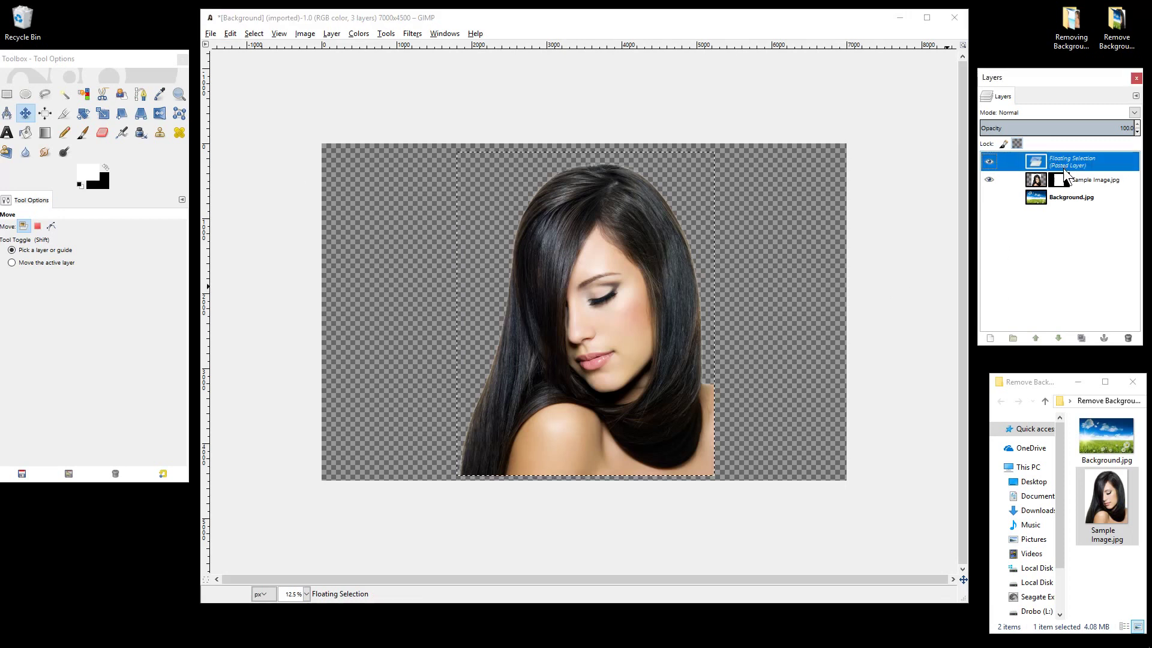
left_click(1103, 338)
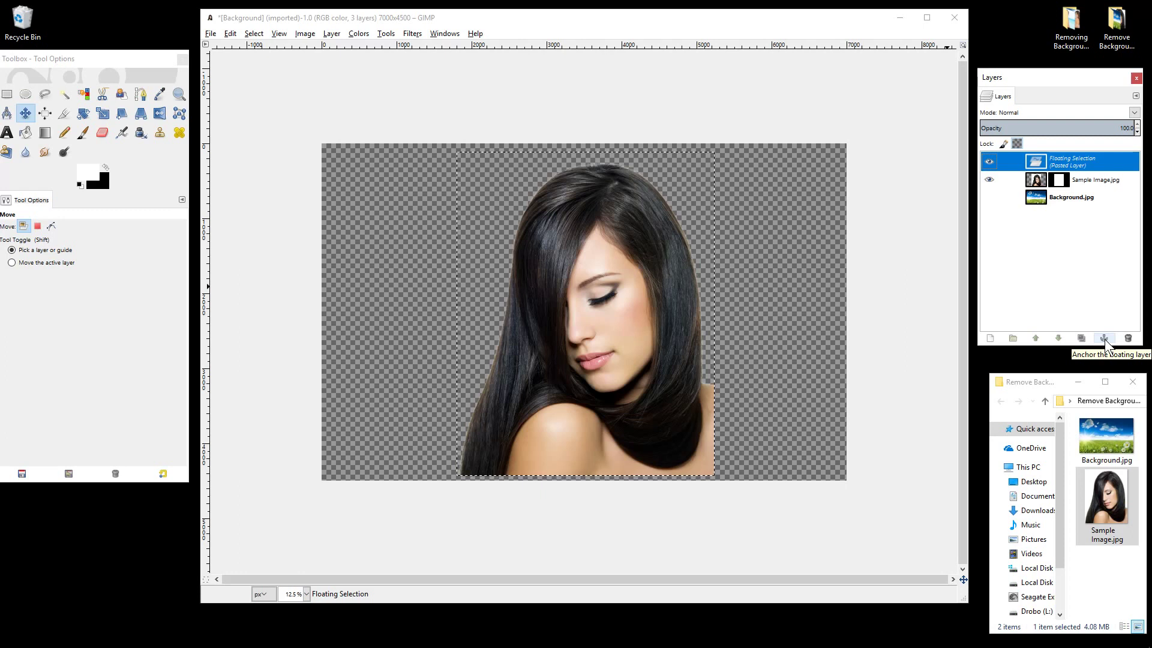
left_click(1104, 339)
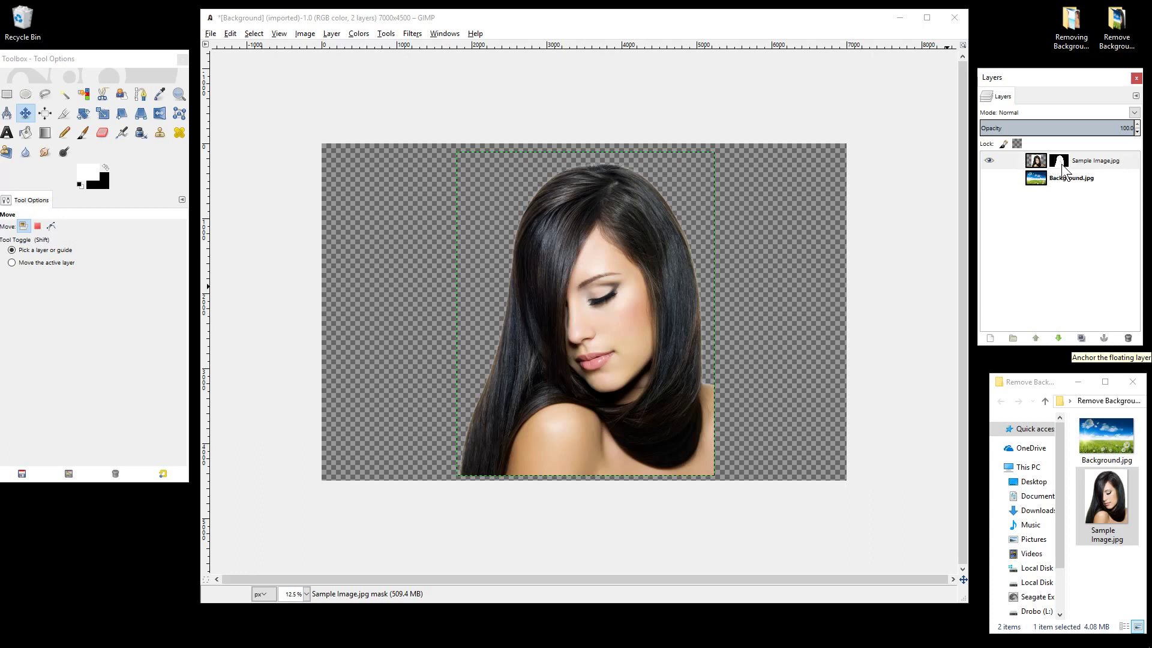
Make the Background.jpg layer visible and temporarily disable the Sample Image.jpg layer's mask.
left_click(989, 177)
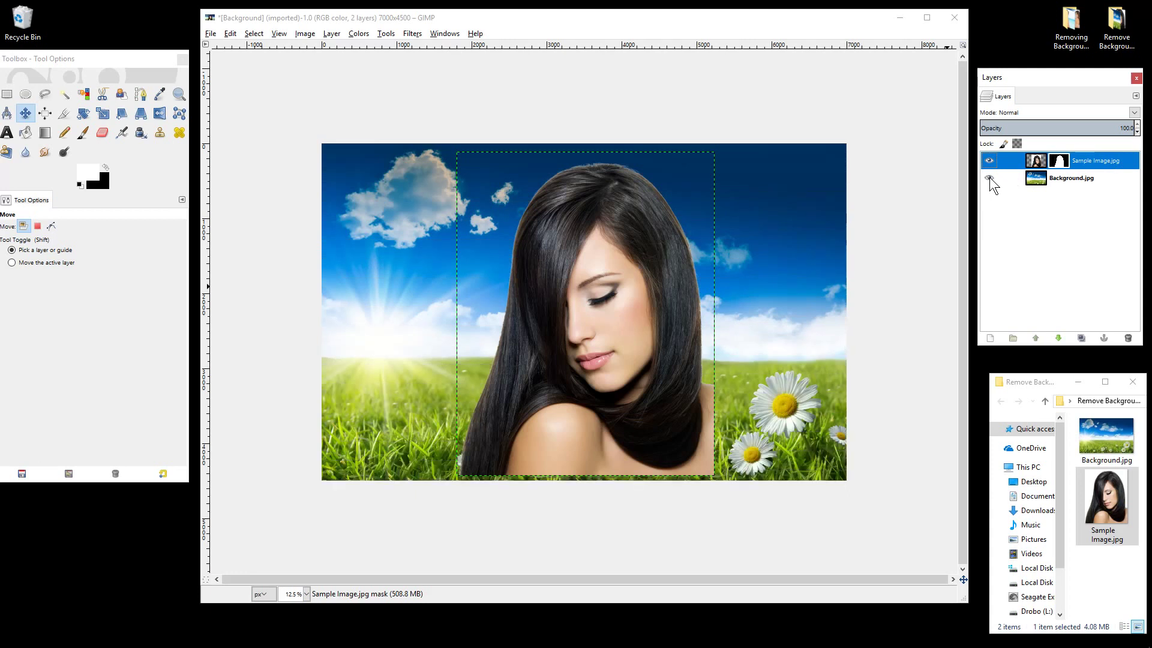
left_click(1077, 178)
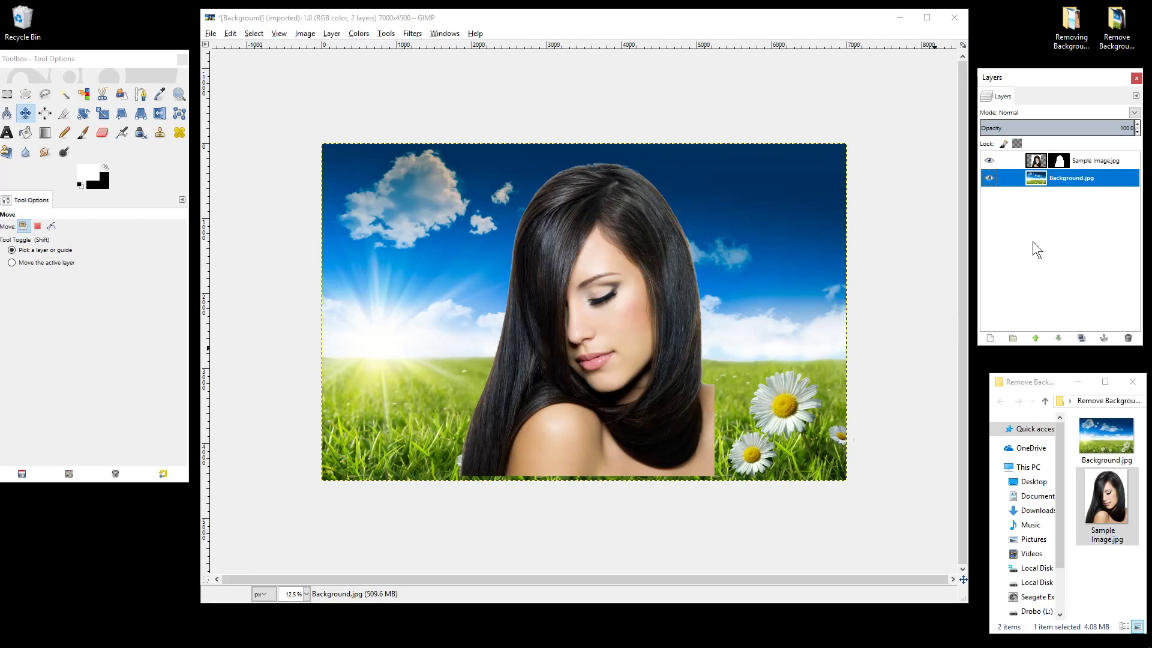
left_click(1038, 160)
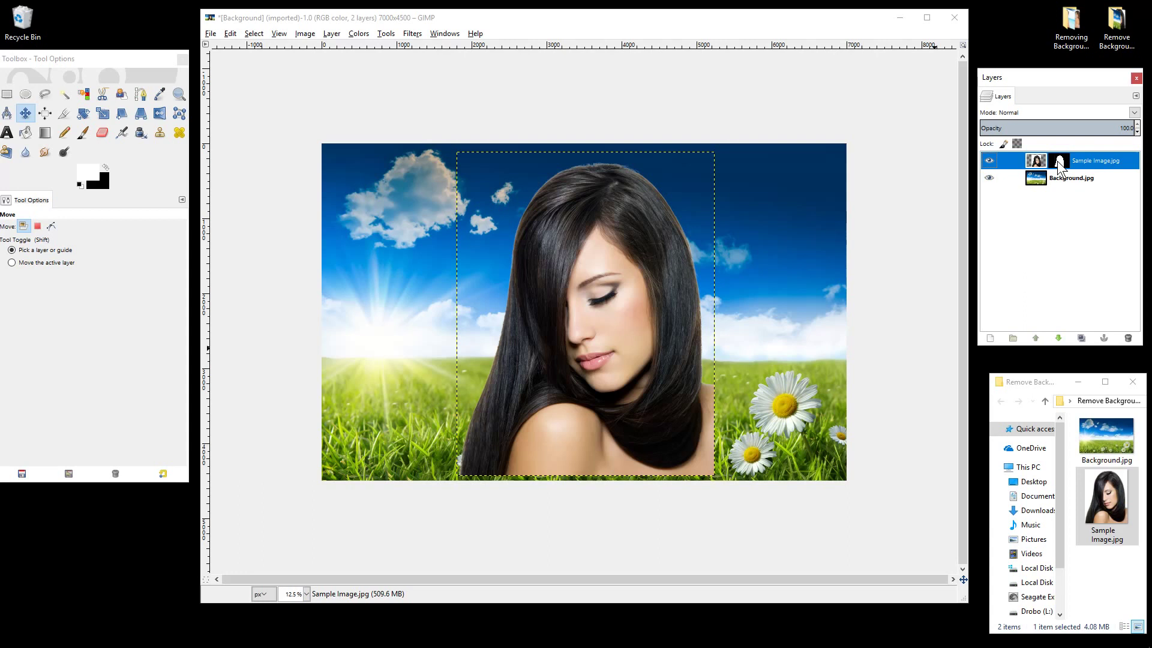
left_click(1057, 161, "ctrl")
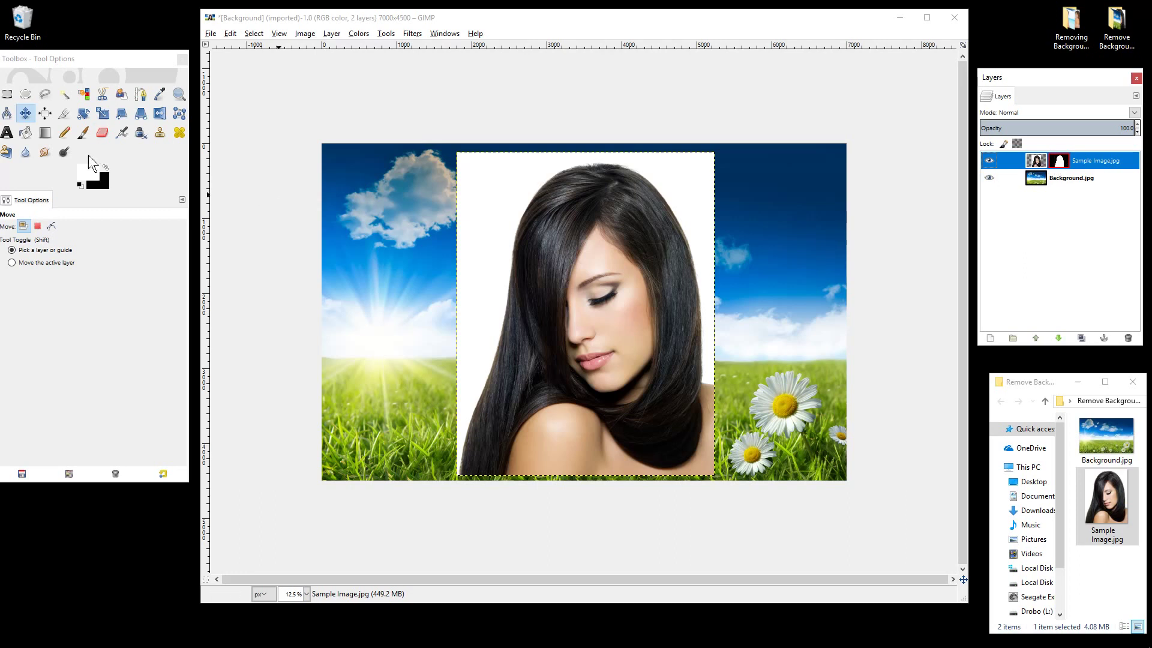
Scale the Sample Image.jpg layer down from its upper-left corner to about 2192 × 2753 px.
left_click(103, 113)
left_click(477, 185)
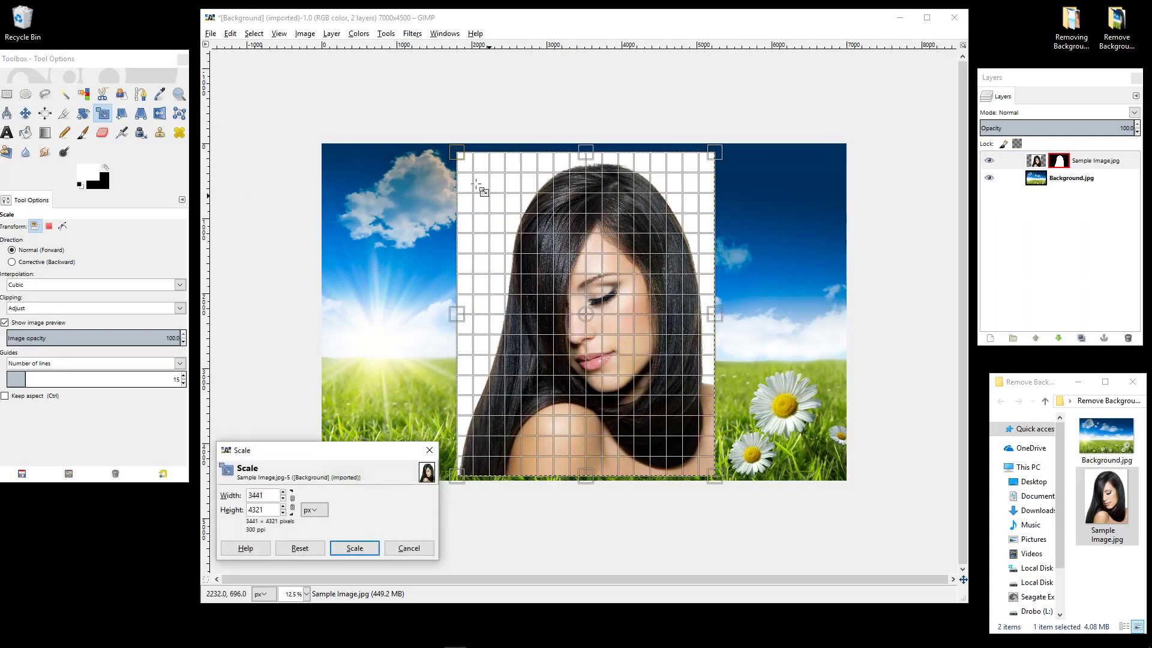
left_click_drag(457, 152, 550, 268)
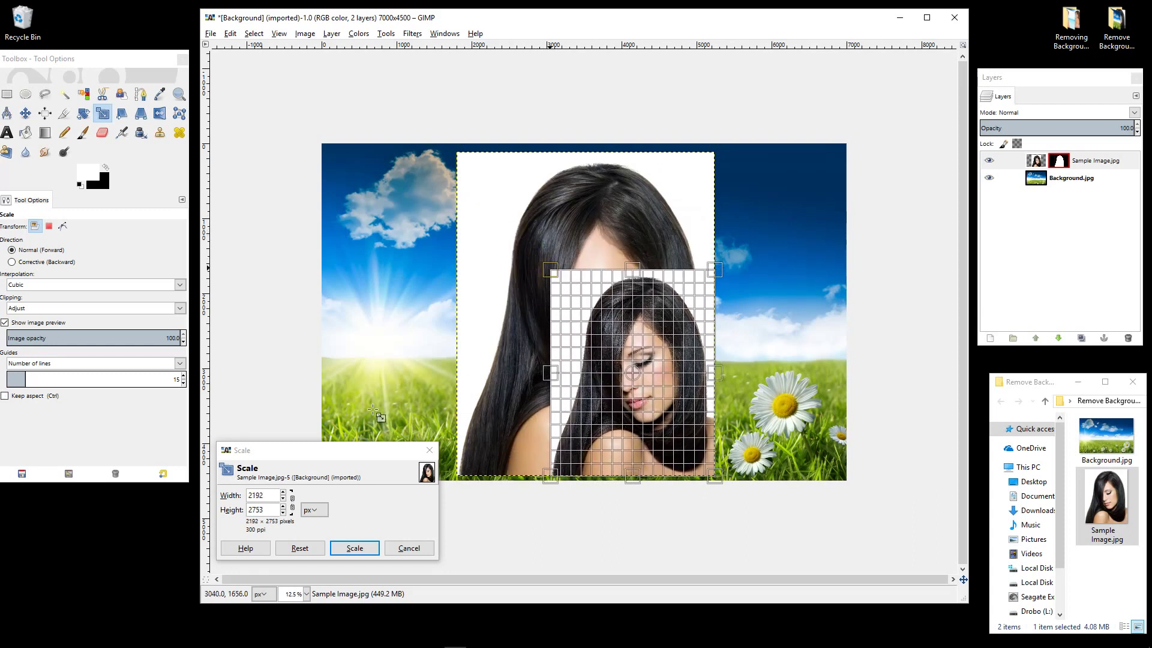
left_click(355, 547)
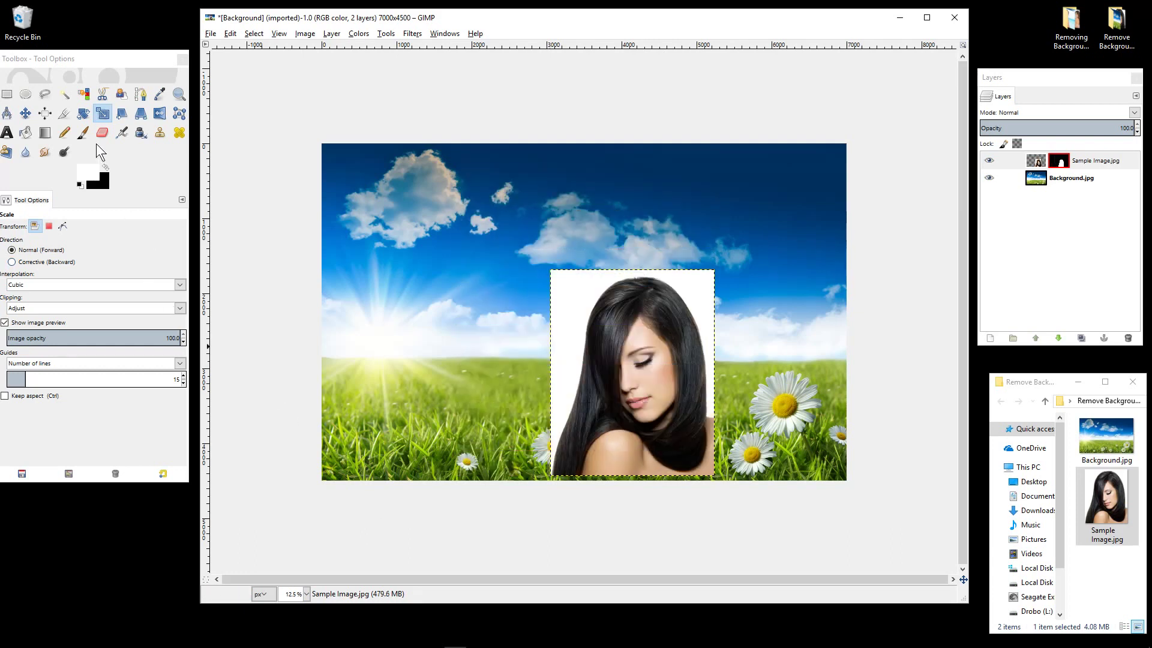
Move the scaled portrait into the meadow's lower-right corner, re-enable its layer mask and select the Background.jpg layer.
left_click(26, 117)
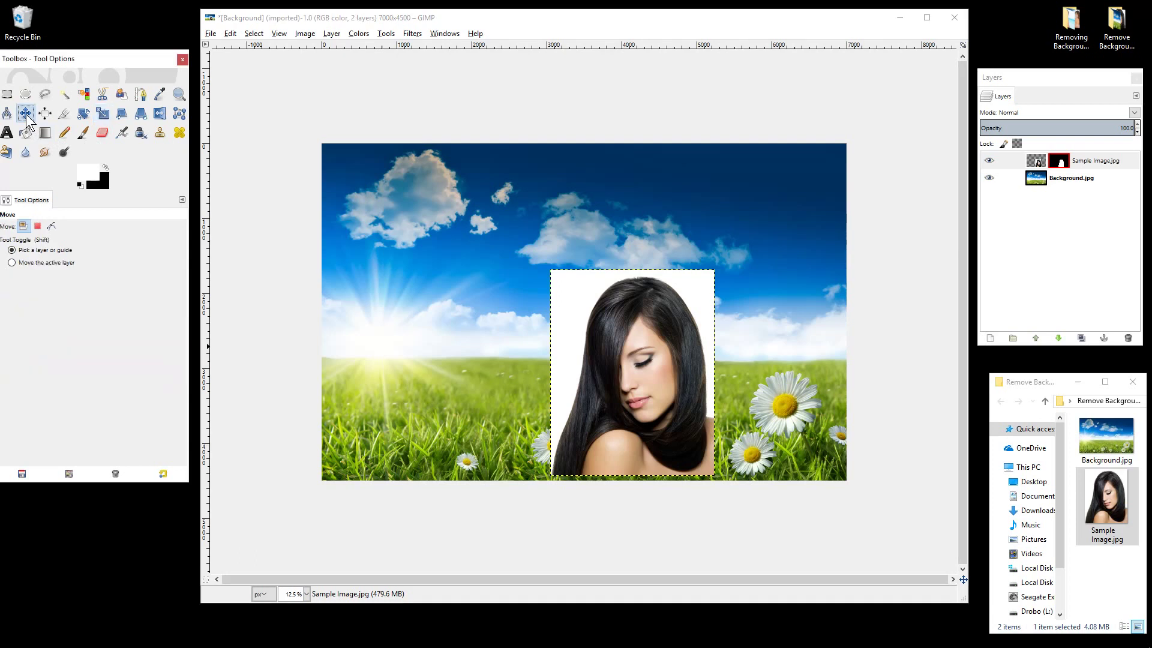
left_click_drag(642, 359, 773, 369)
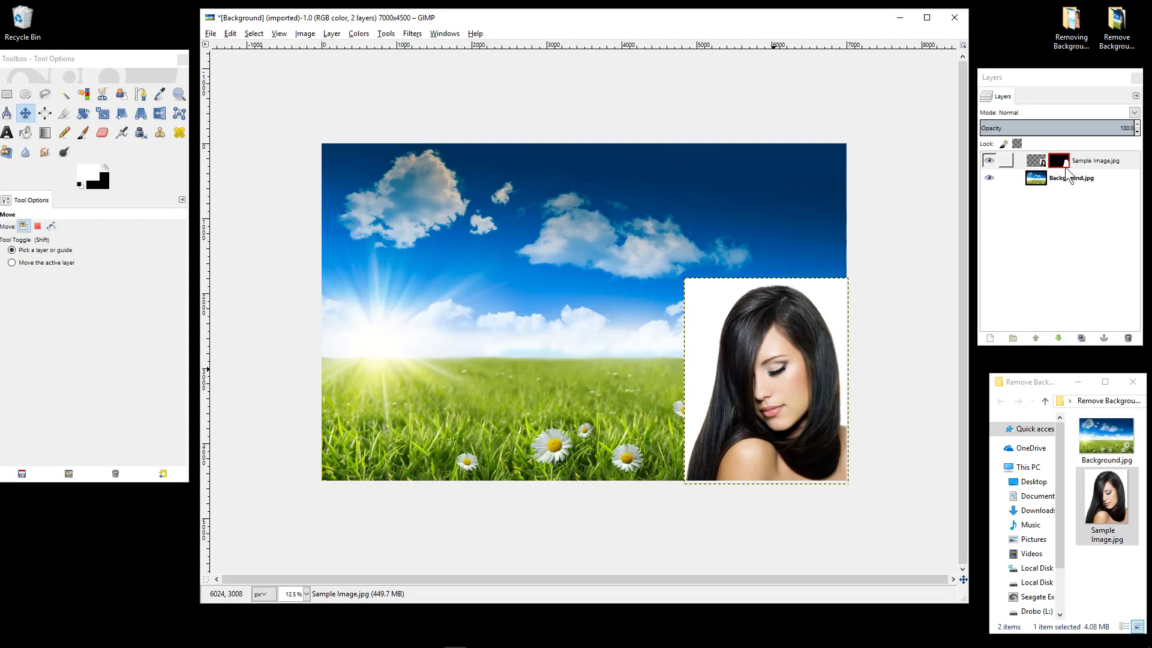
key("alt")
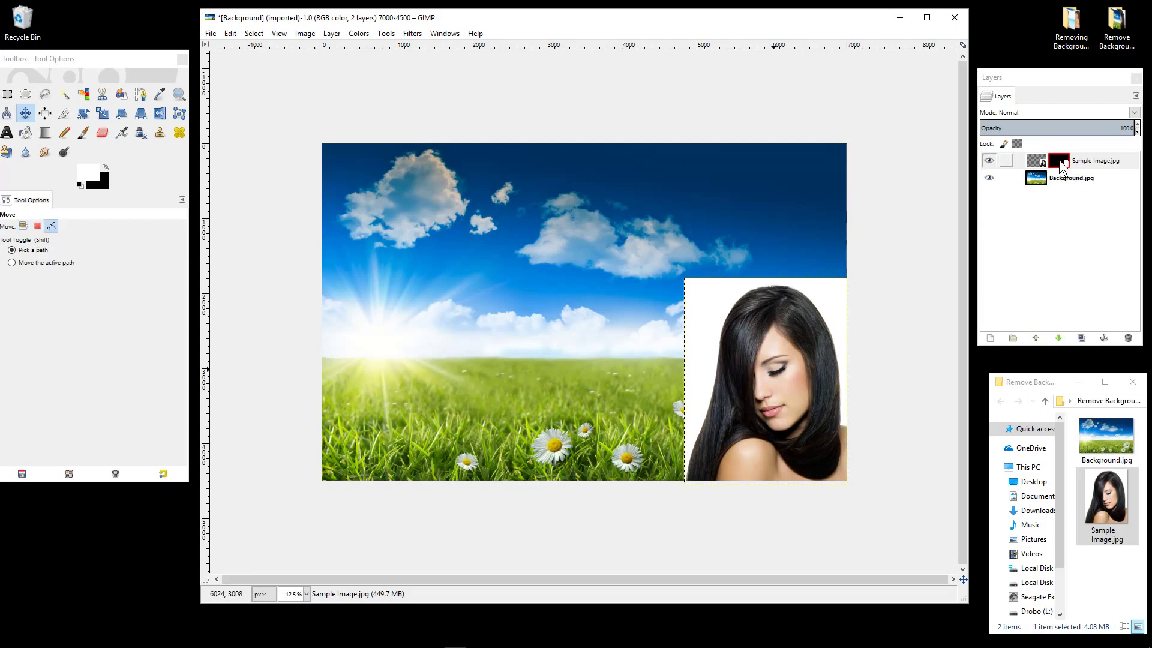
left_click(1060, 160, "ctrl")
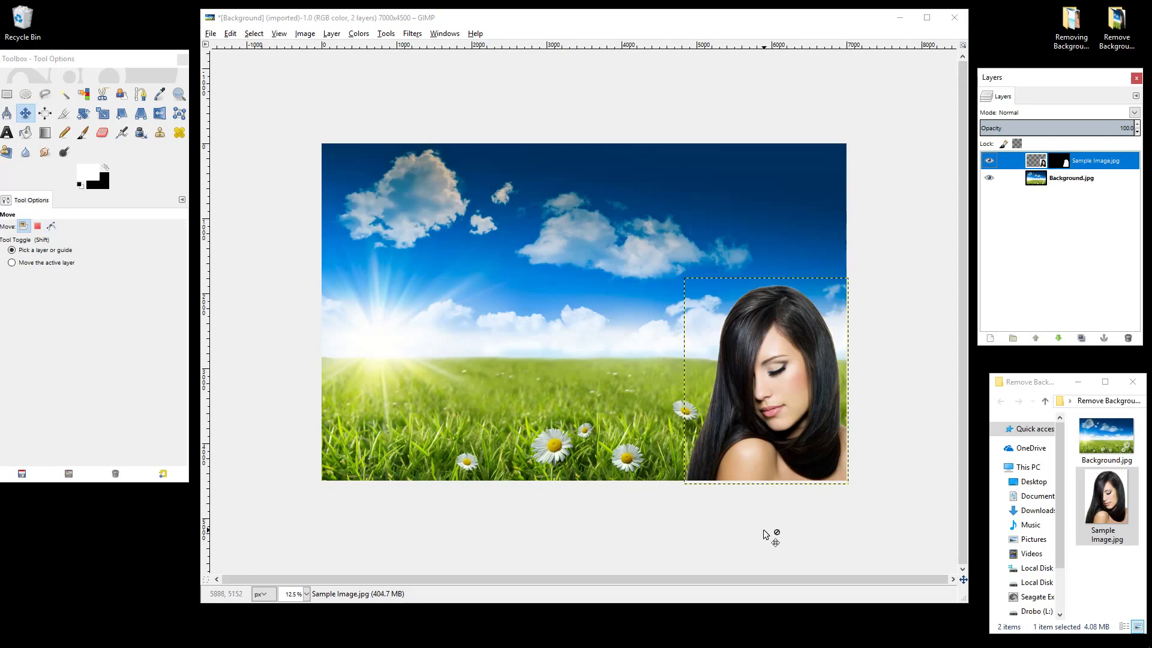
left_click(1056, 181)
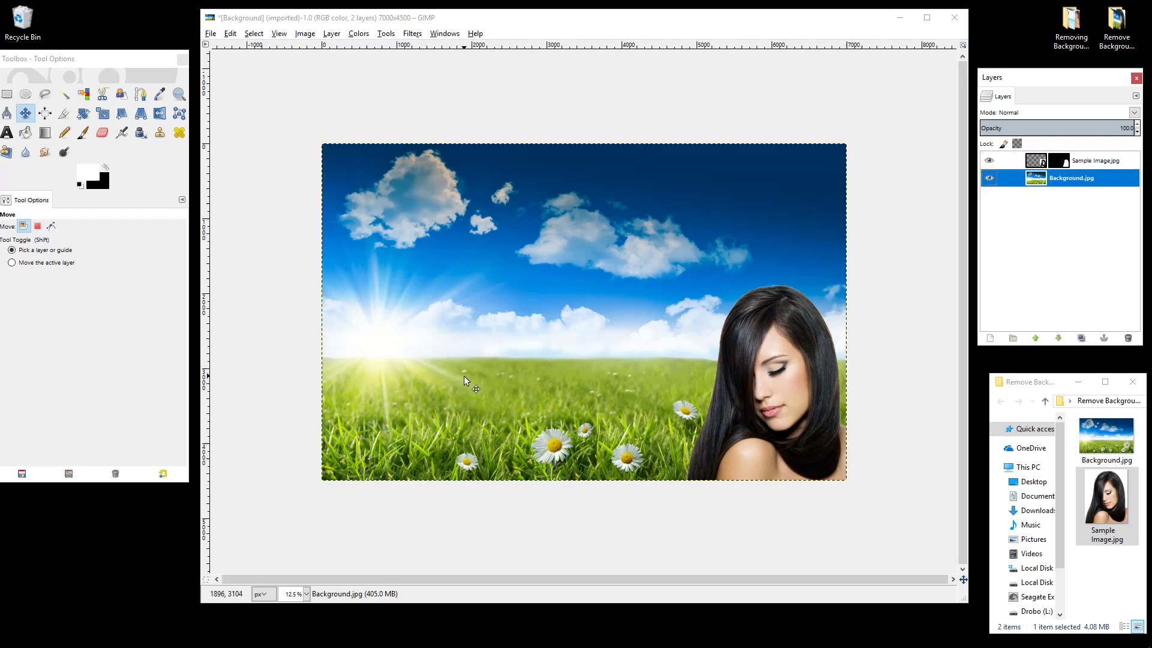
Save the composition as Background.xcf in the "Remove Background From Image Using GIMP V2" folder and select the saved file there.
left_click(213, 34)
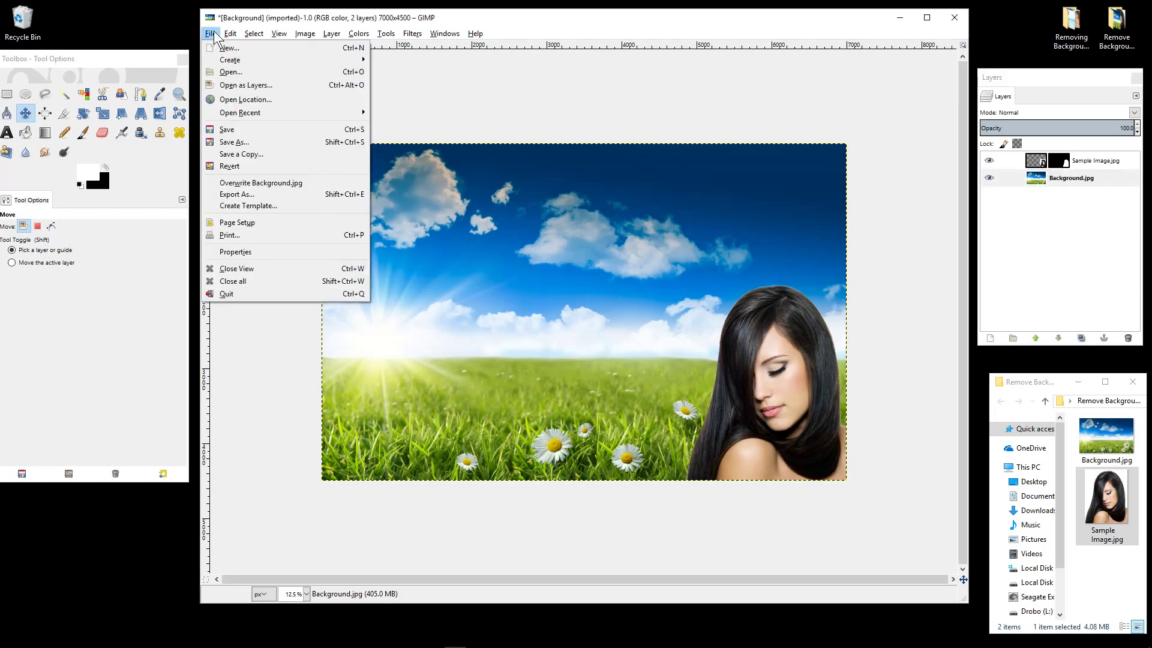
left_click(229, 141)
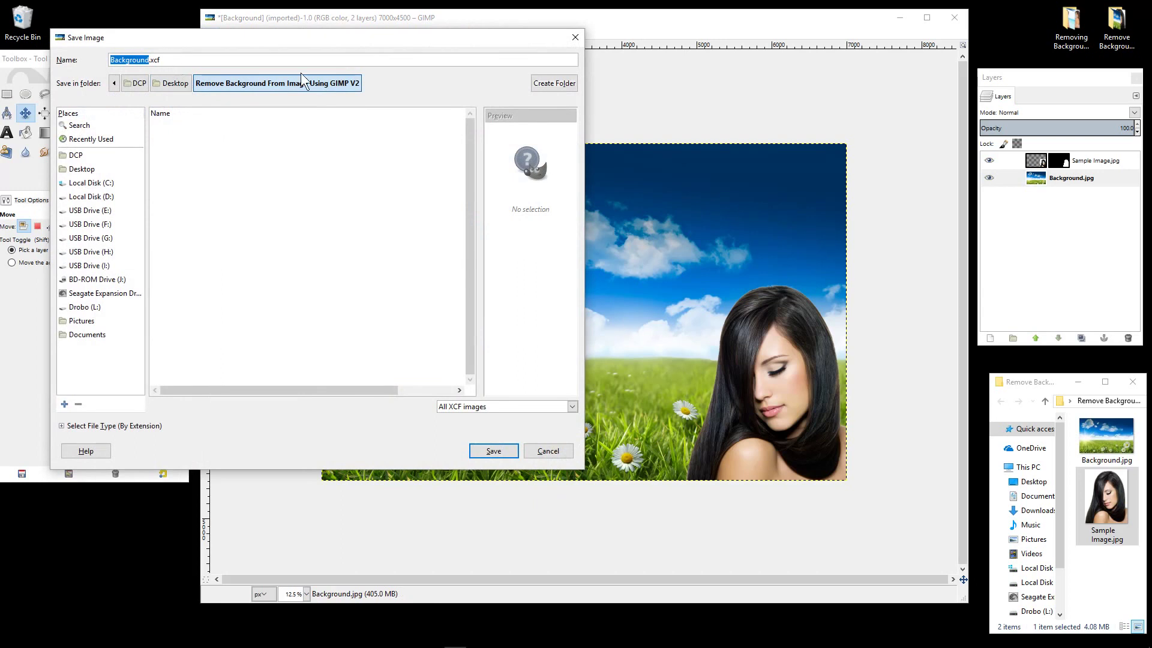
left_click(496, 455)
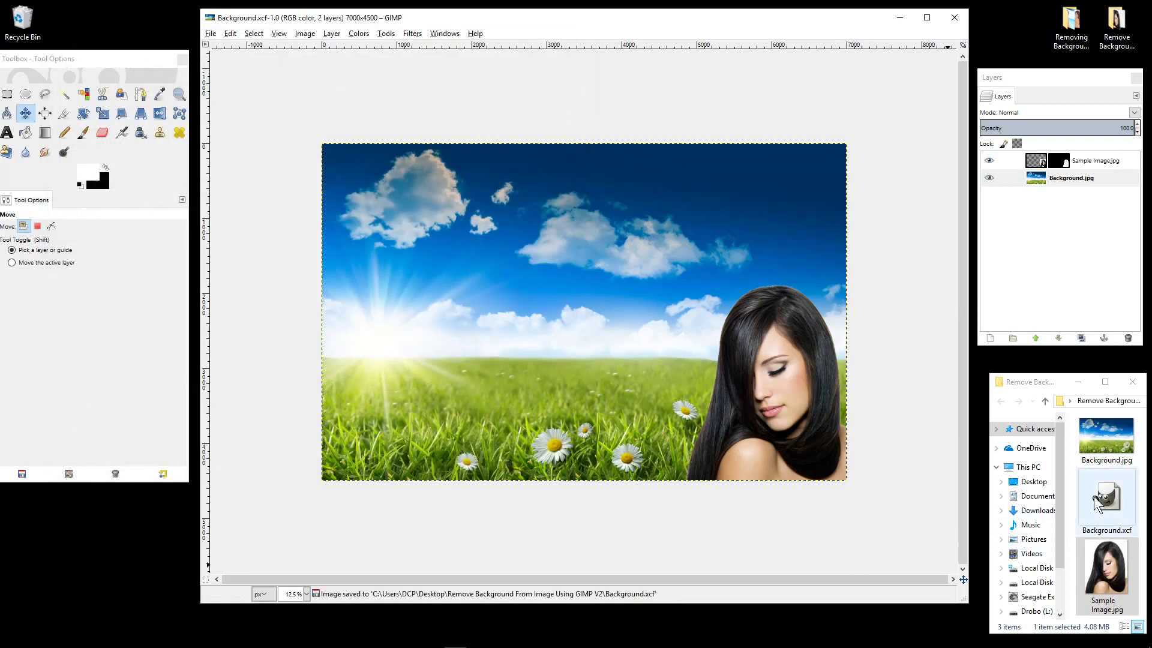
left_click(1094, 495)
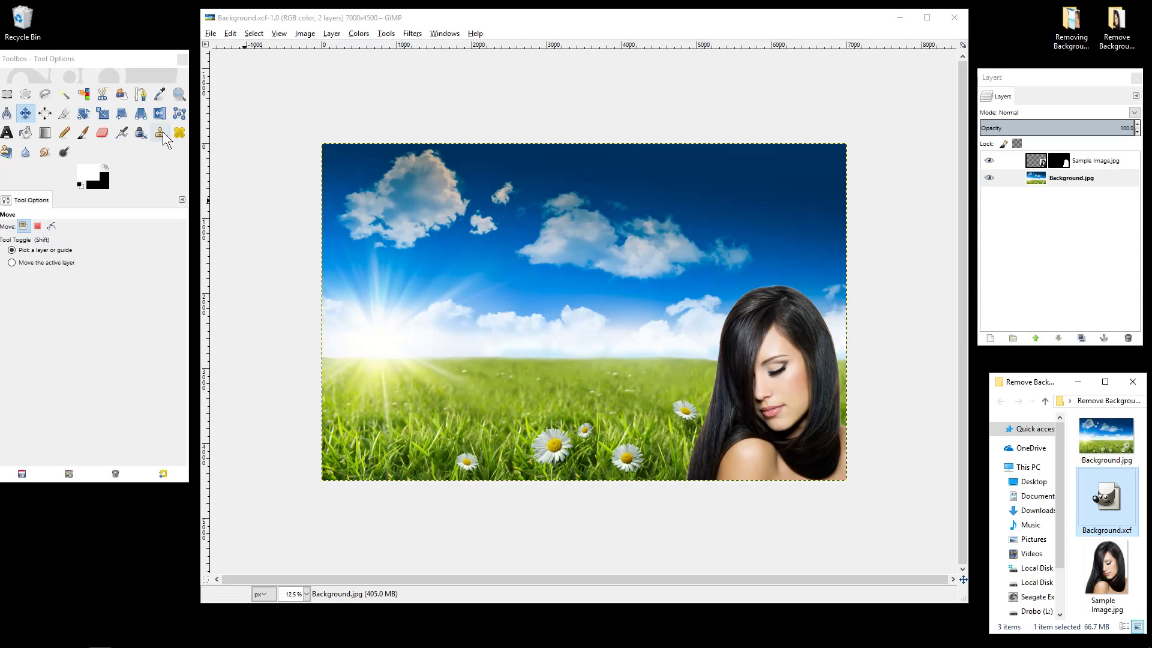
Start exporting the composition and replace the base file name with "image edited".
left_click(211, 34)
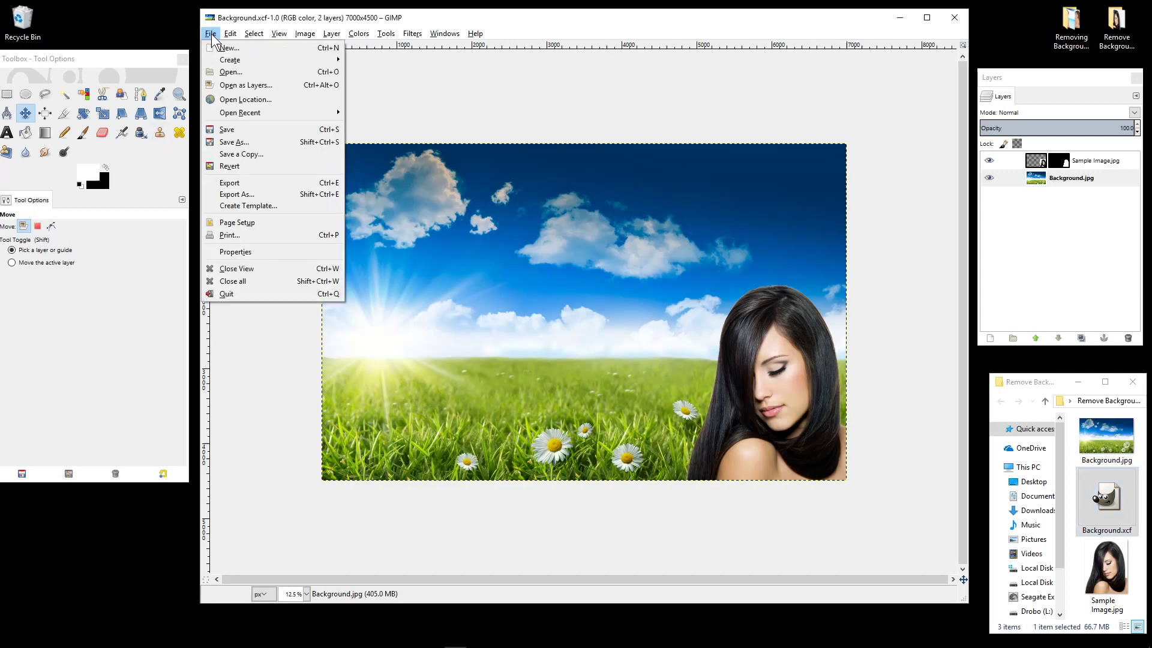
left_click(245, 182)
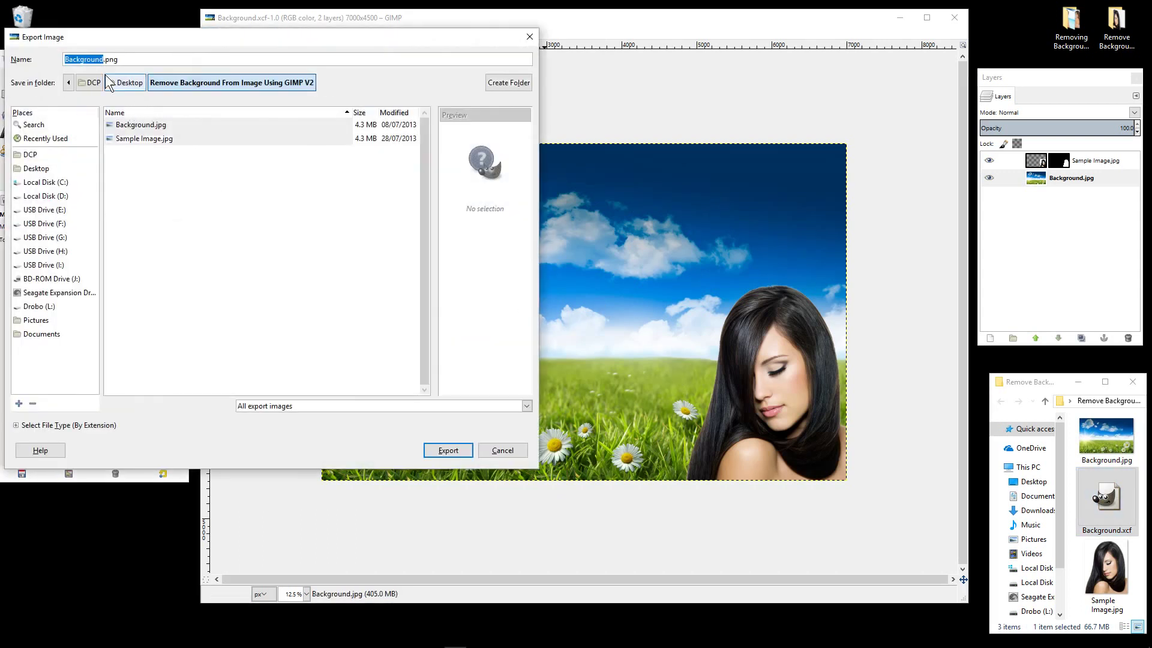
left_click(102, 59)
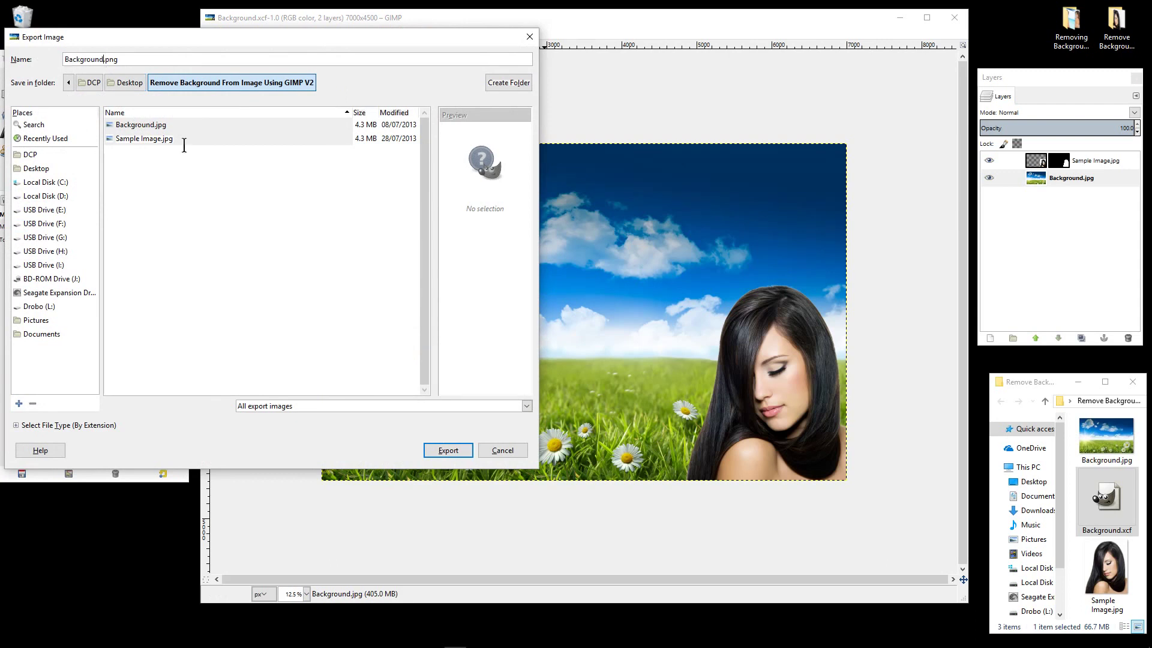
key("BackSpace")
key("BackSpace")
key("BackSpace")
key("BackSpace")
key("BackSpace")
key("BackSpace")
key("BackSpace")
key("BackSpace")
key("BackSpace")
key("BackSpace")
key("BackSpace")
type("image edited")
Choose the JPEG image file type and export image edited.jpg at quality 92.
left_click(16, 425)
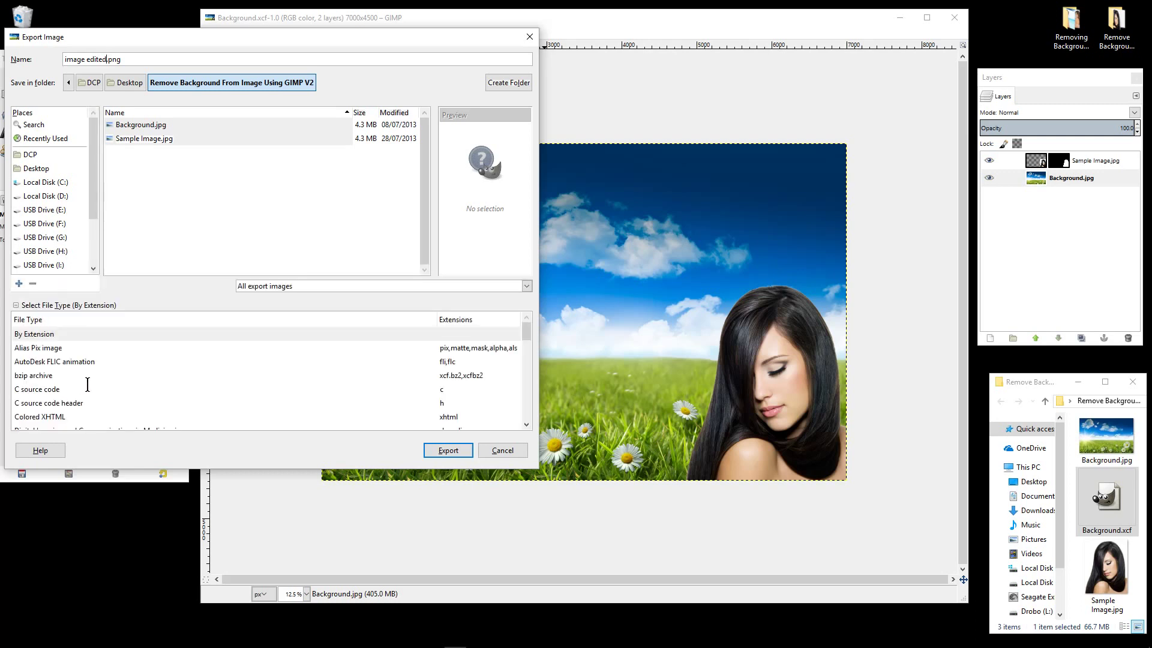
left_click_drag(526, 334, 527, 363)
left_click(34, 389)
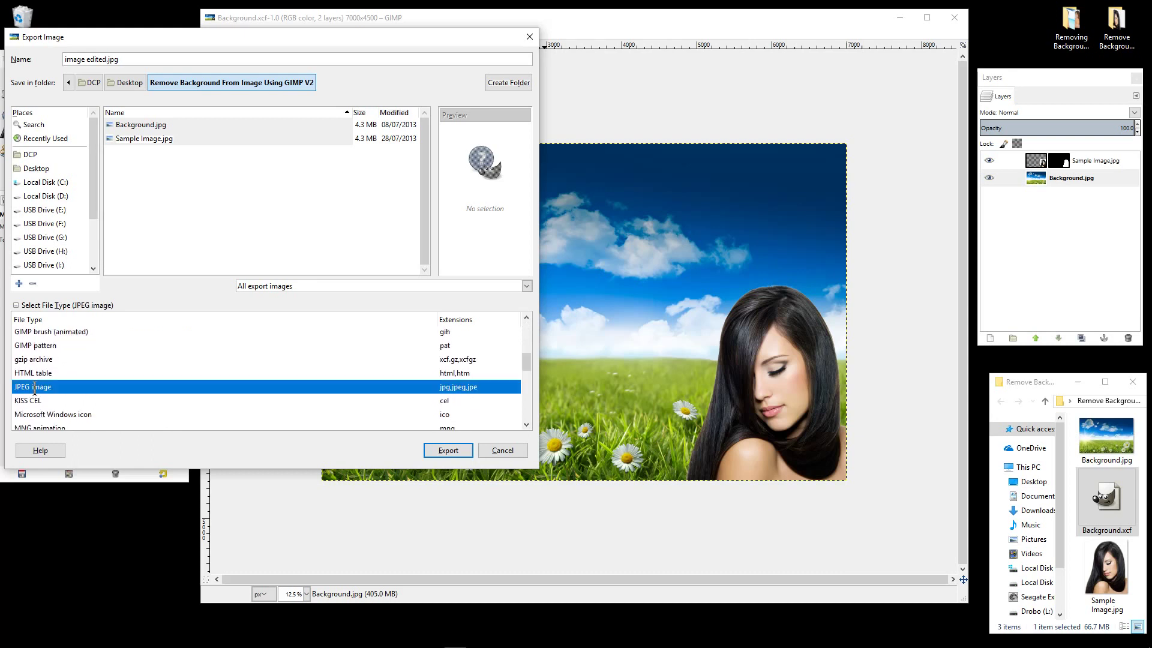
left_click(442, 450)
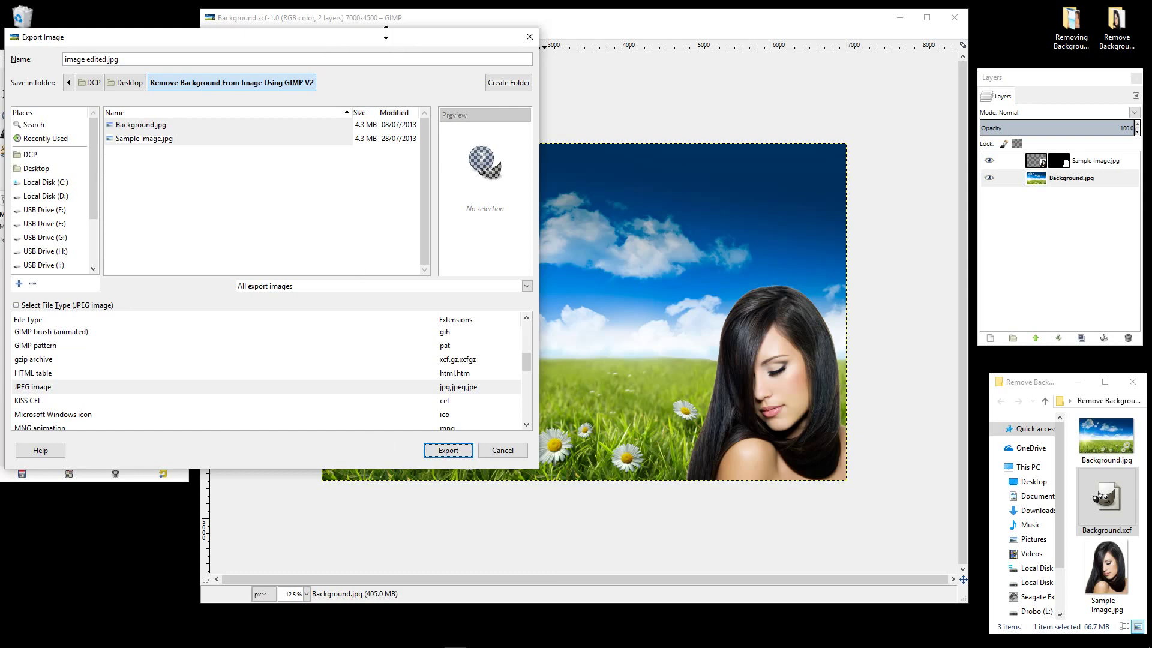
left_click_drag(384, 36, 434, 38)
left_click(496, 451)
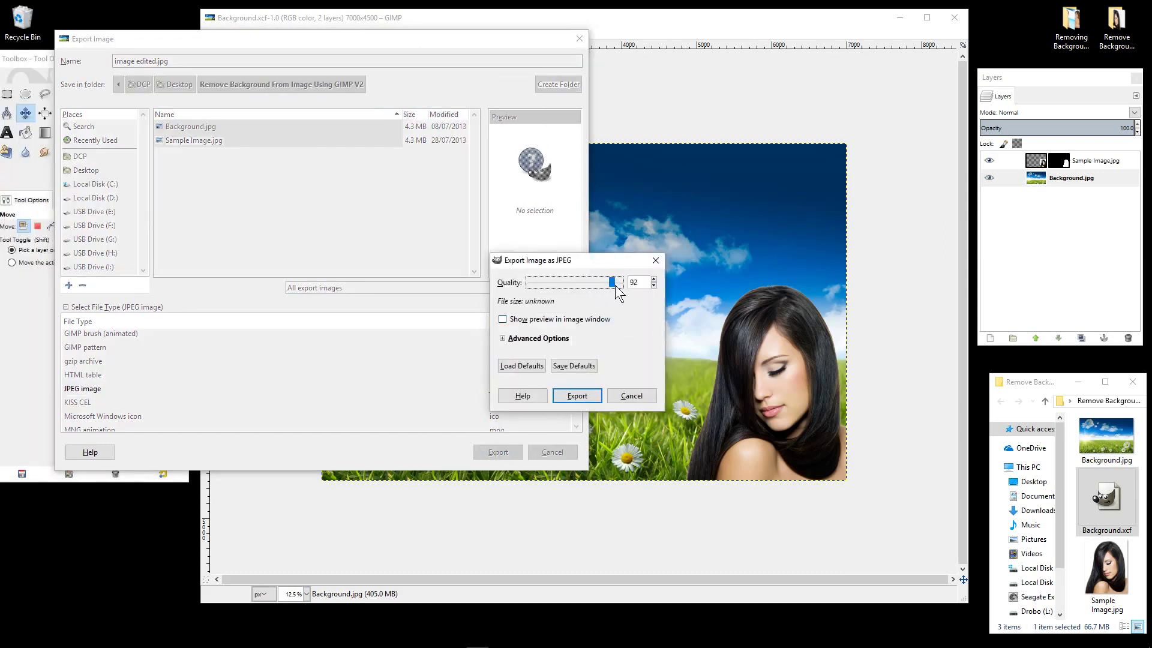
left_click(573, 394)
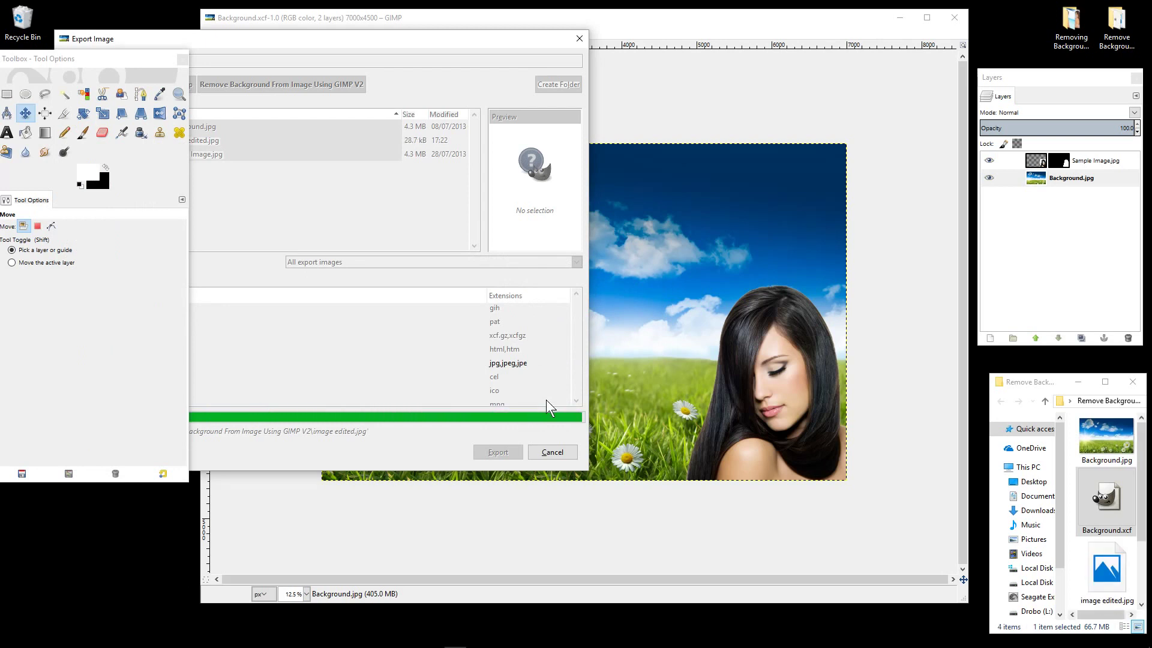
Close the image and GIMP, and maximize the project folder window.
left_click(956, 18)
left_click(954, 16)
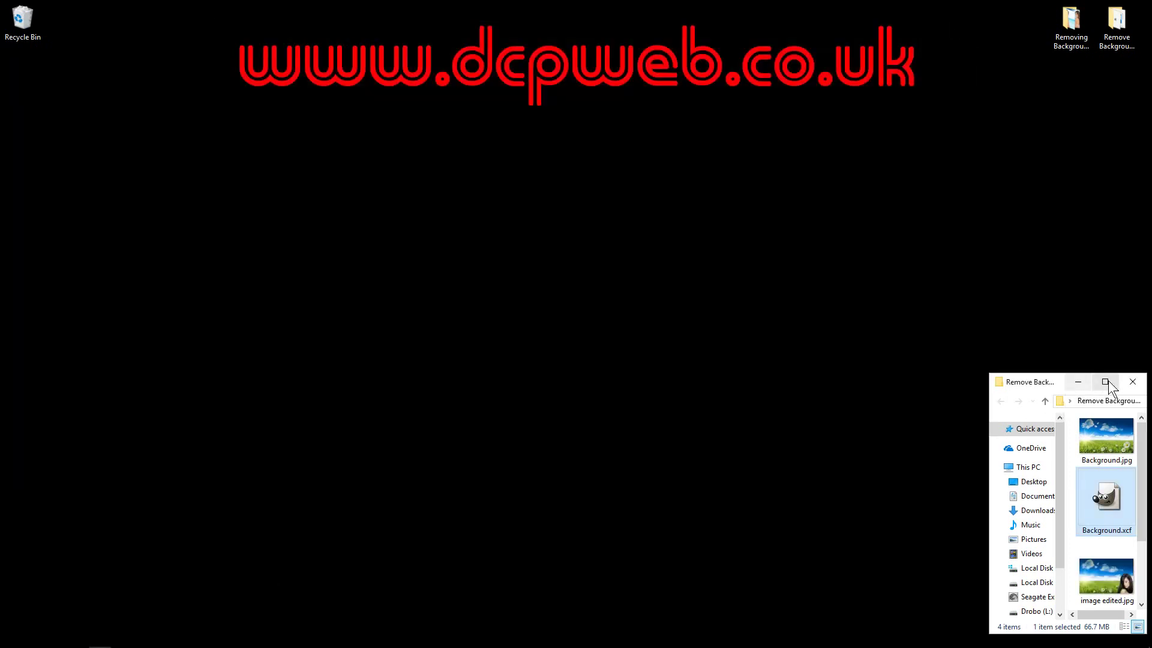
left_click(1103, 382)
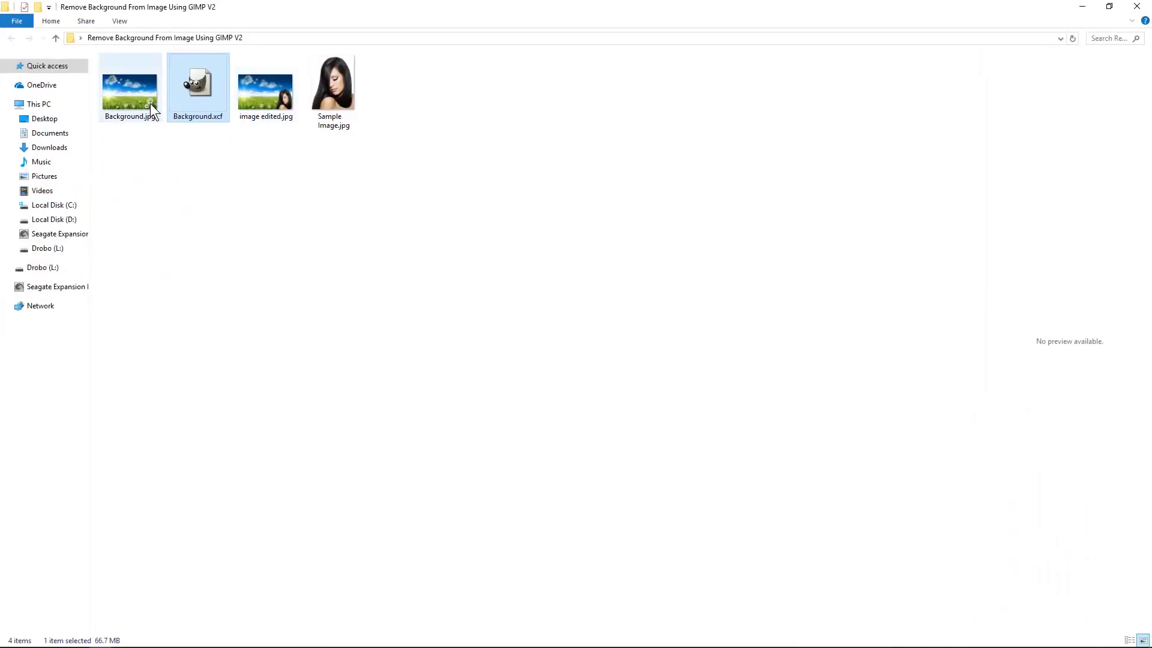
View image edited.jpg and the original Sample Image.jpg in Photos for comparison, closing each one.
left_click(277, 96)
double_click(278, 96)
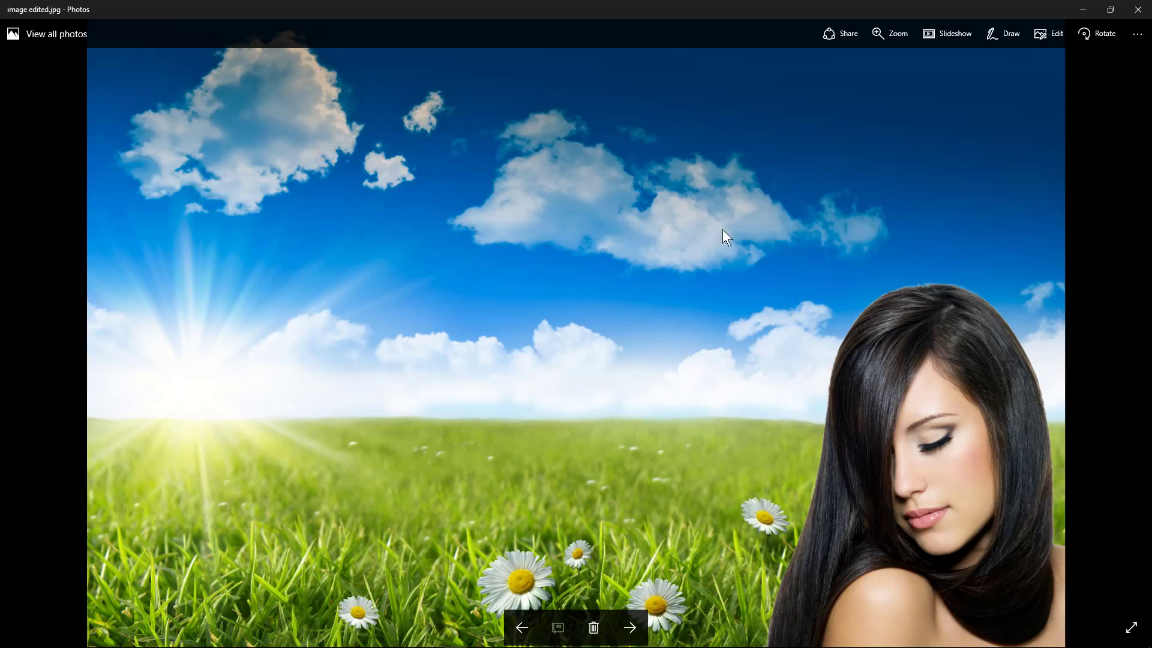
left_click(1138, 10)
double_click(337, 83)
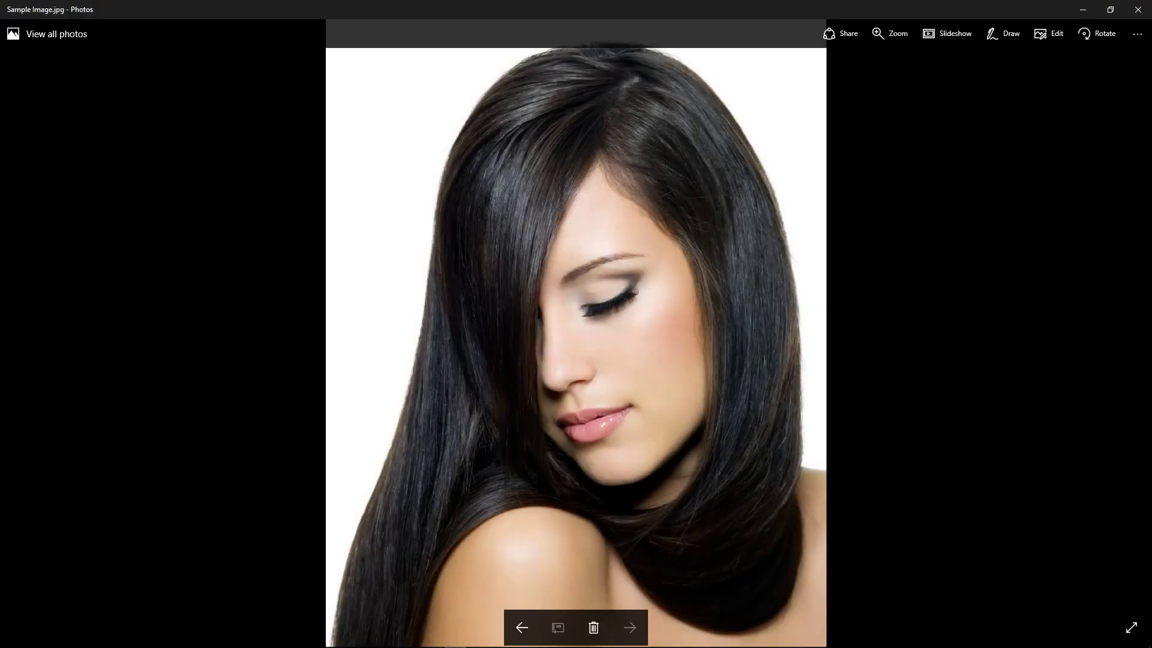
left_click(1139, 10)
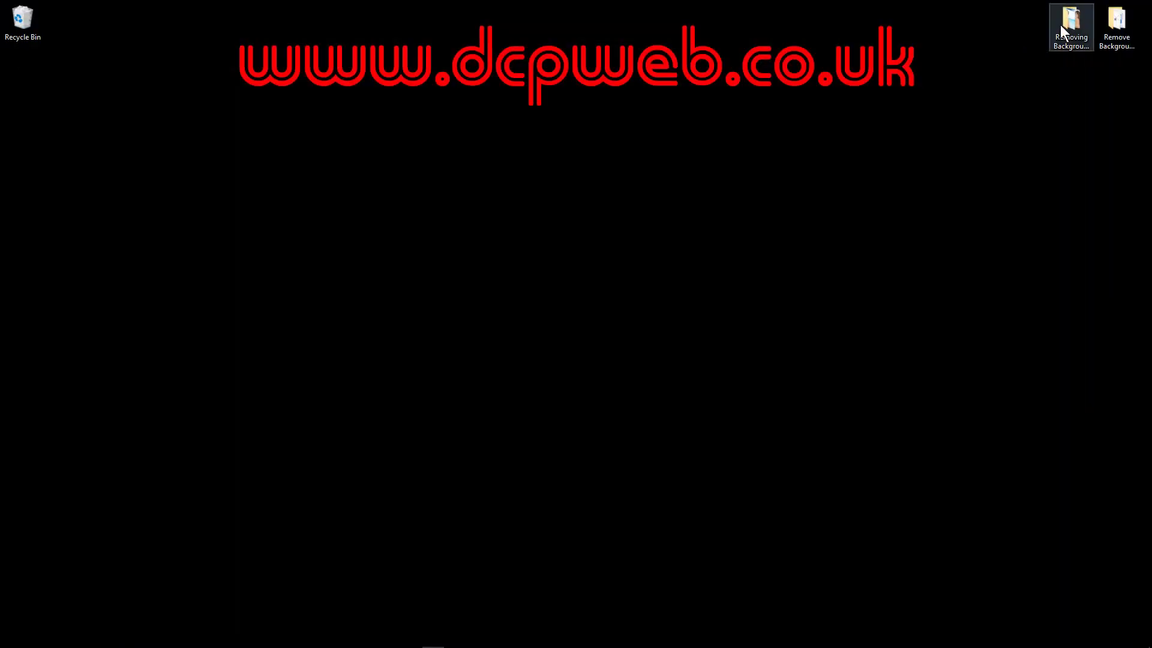
View main.jpg from the "Removing Background from image" desktop folder, then close the photo and the folder.
double_click(1061, 24)
left_click(207, 78)
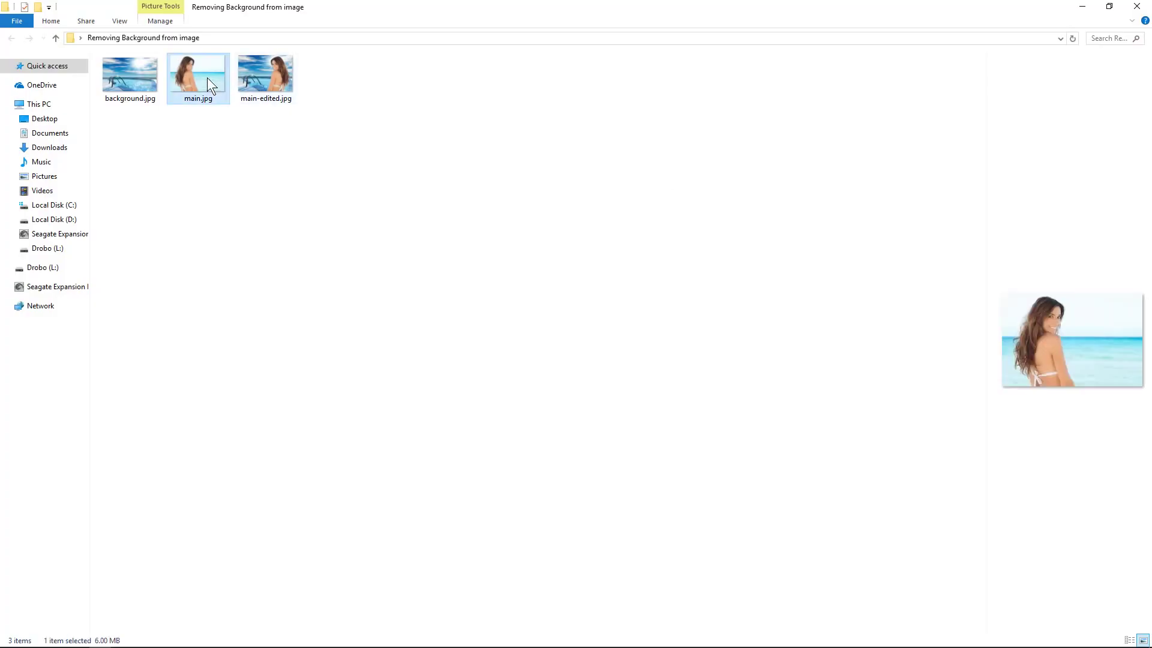
double_click(207, 77)
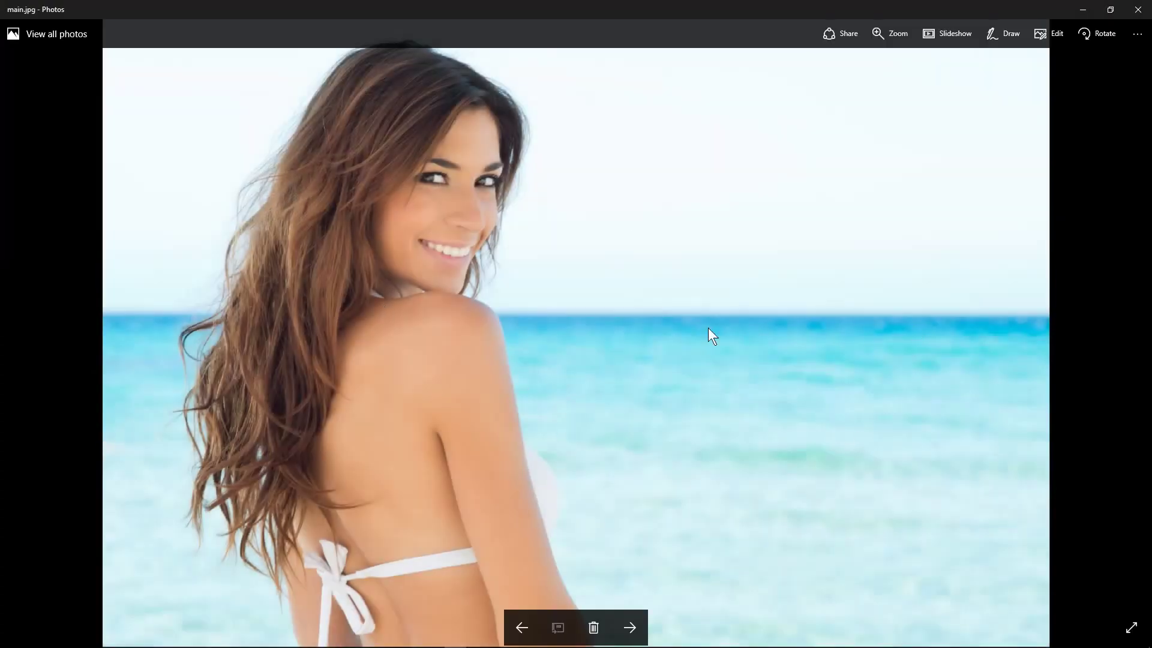
left_click(1138, 10)
left_click(676, 312)
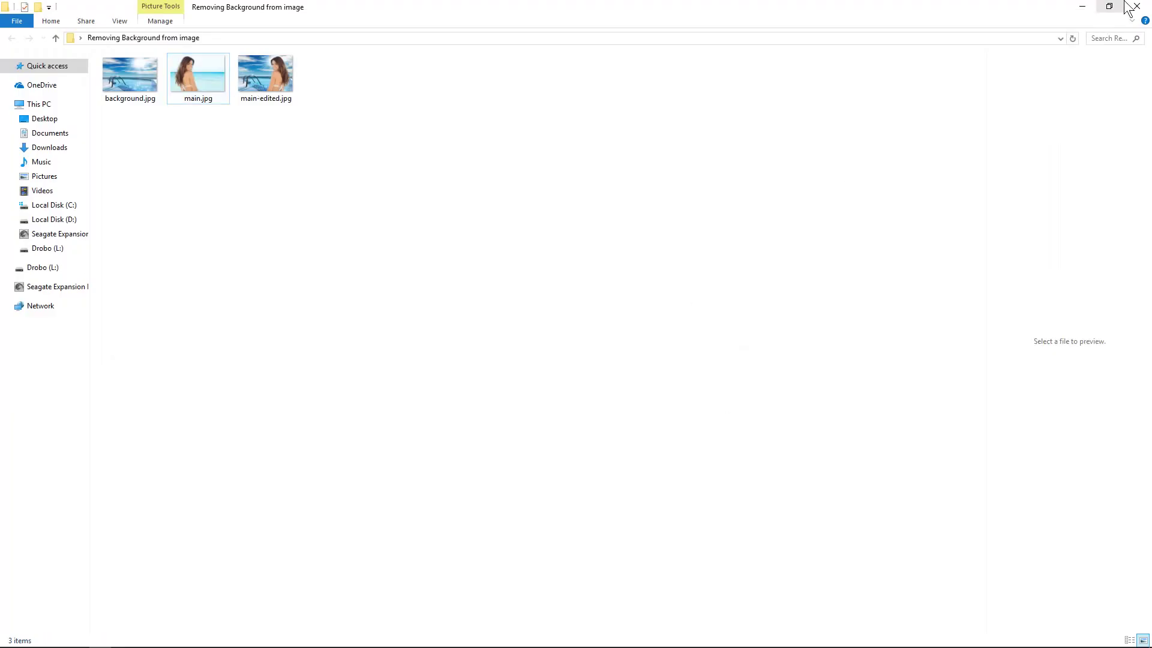
left_click(1137, 6)
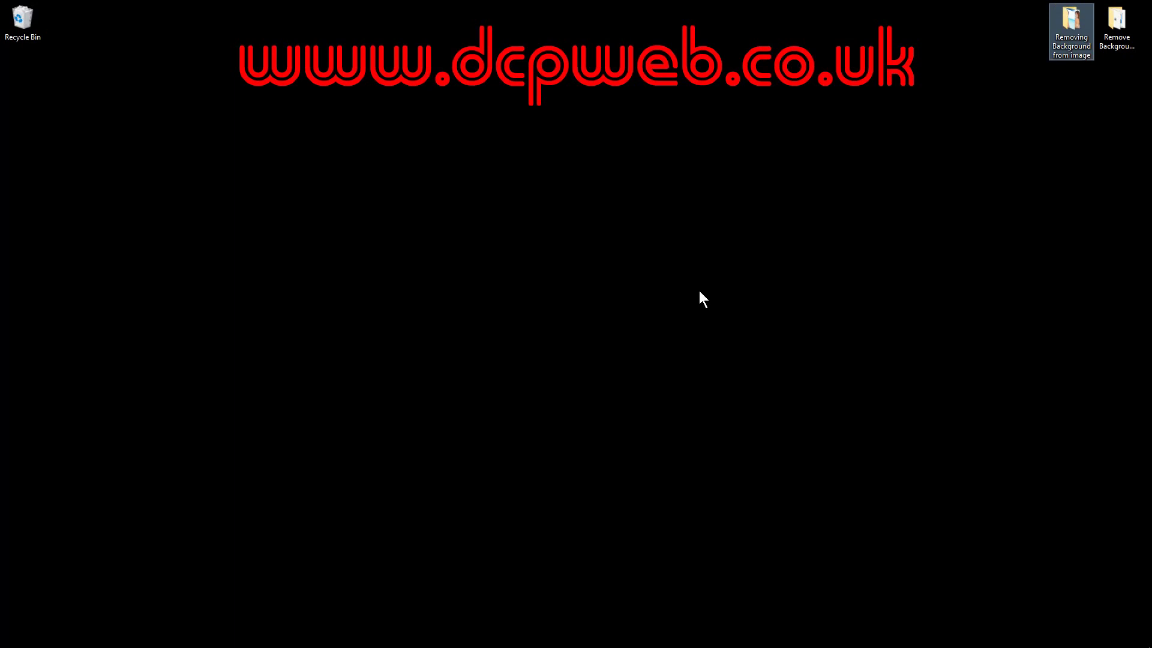
left_click(700, 292)
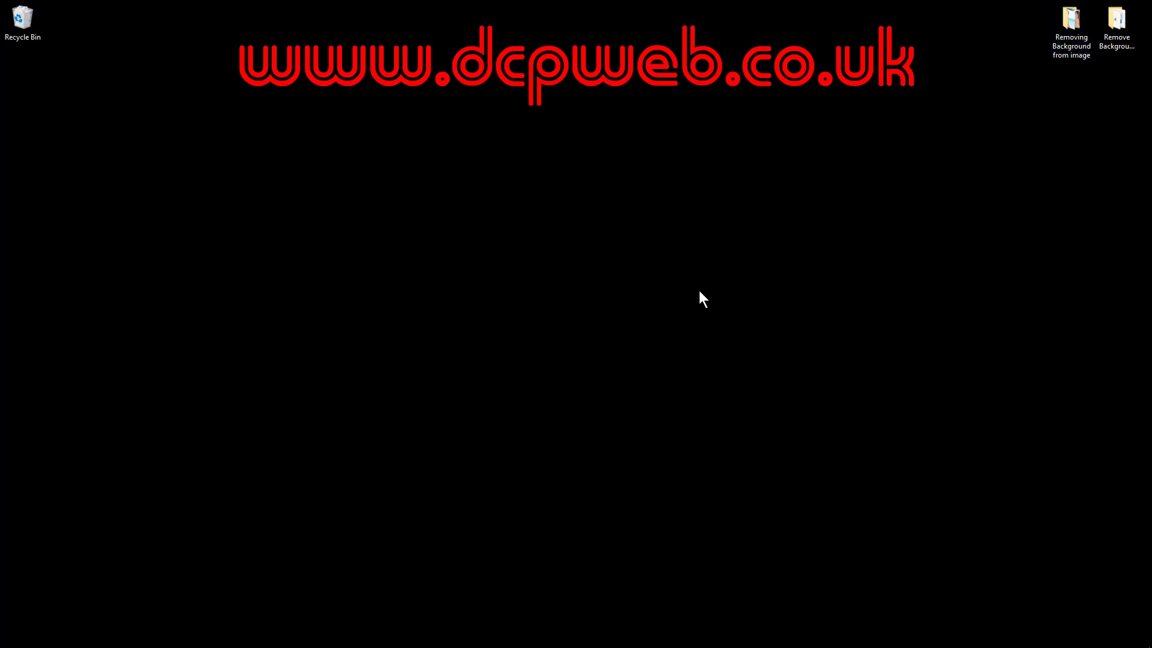